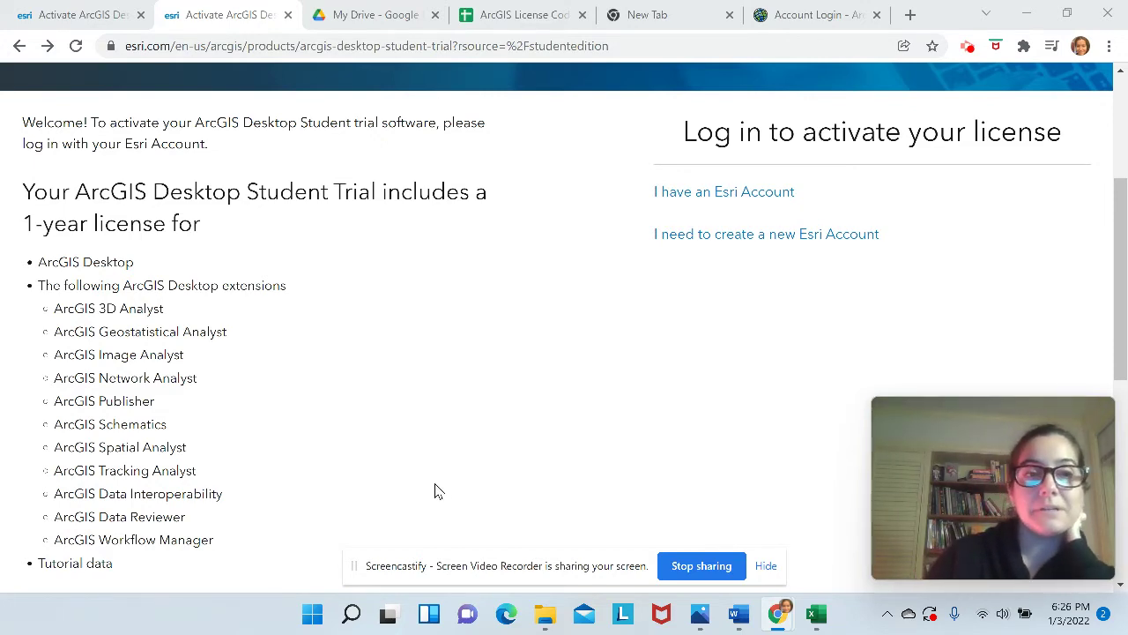
scroll(434, 491, "up", 3)
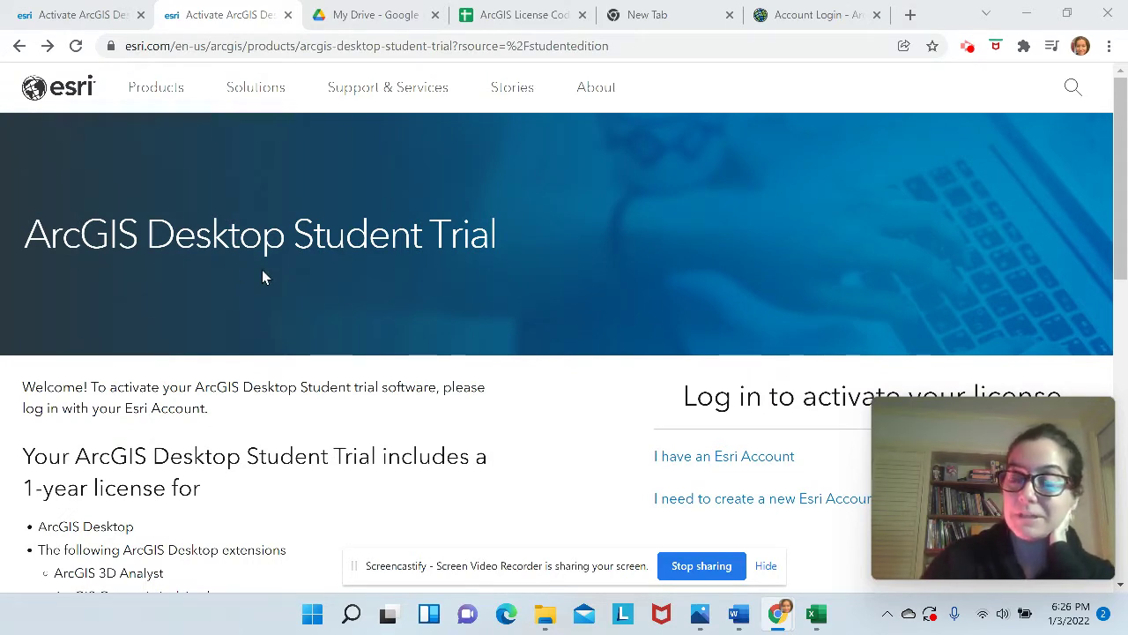
scroll(263, 275, "down", 3)
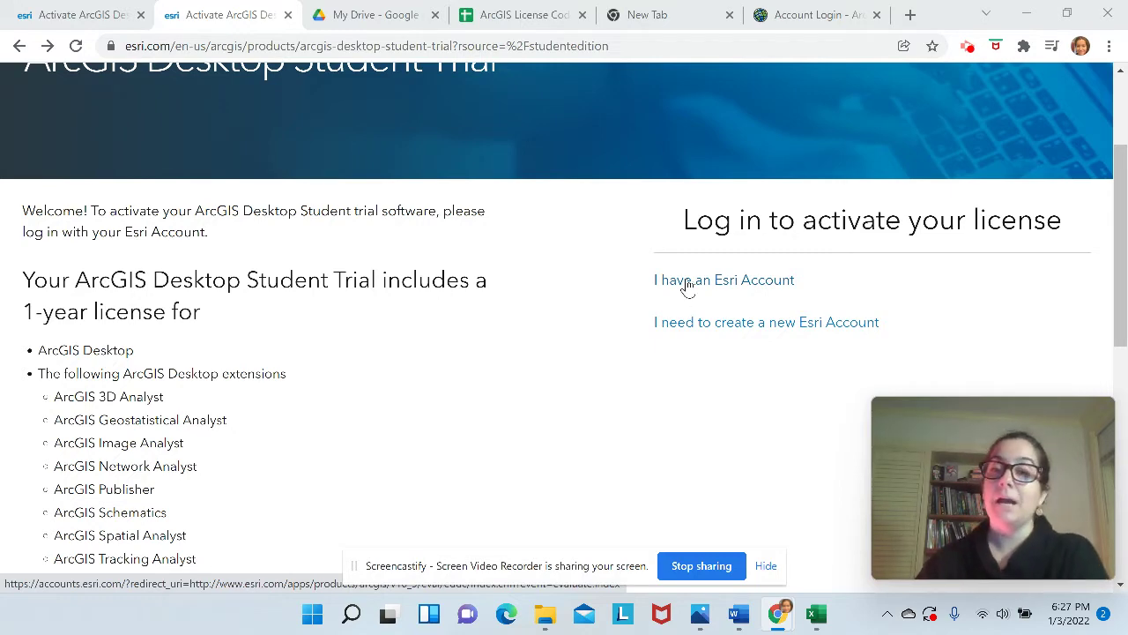
- Go to sign-in for an existing Esri account and clear the autofilled username
left_click(688, 290)
left_click(688, 283)
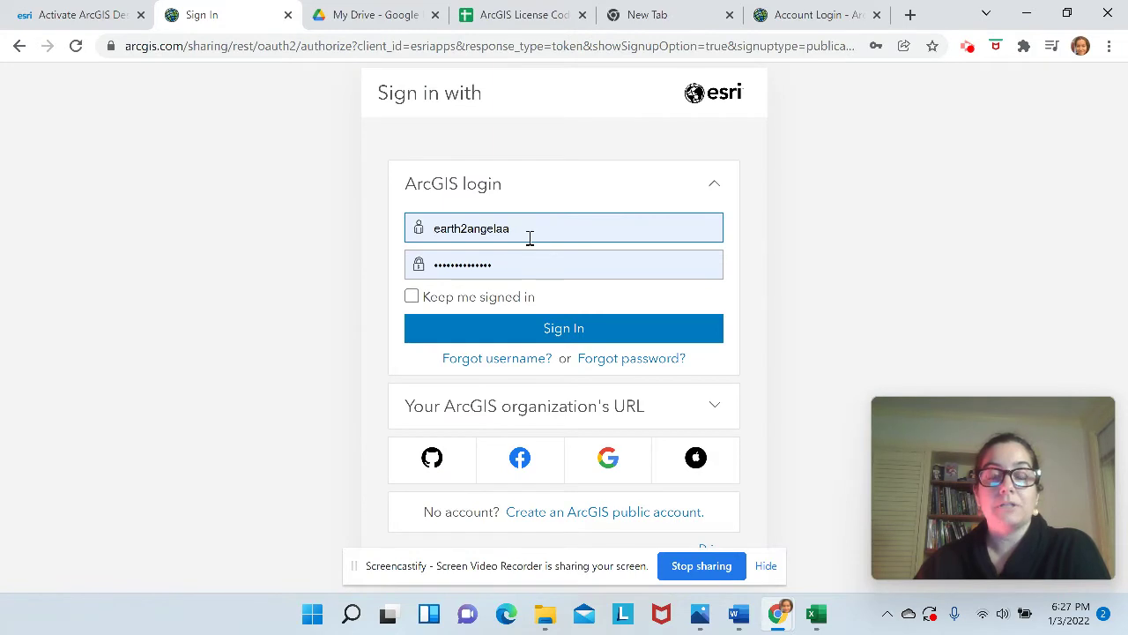
double_click(530, 238)
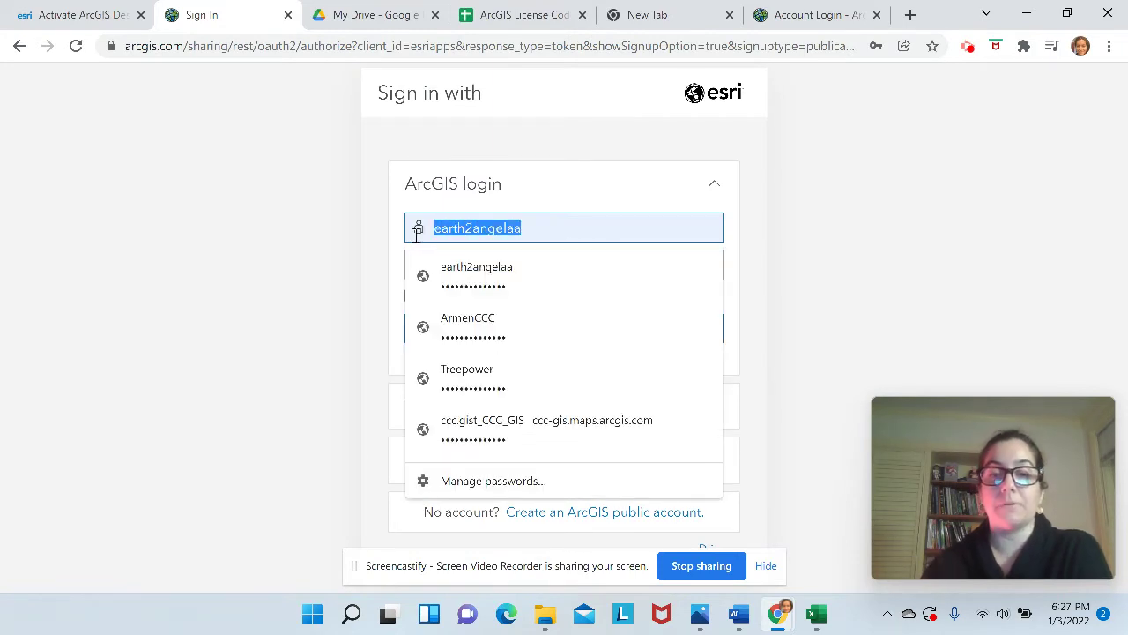
key("BackSpace")
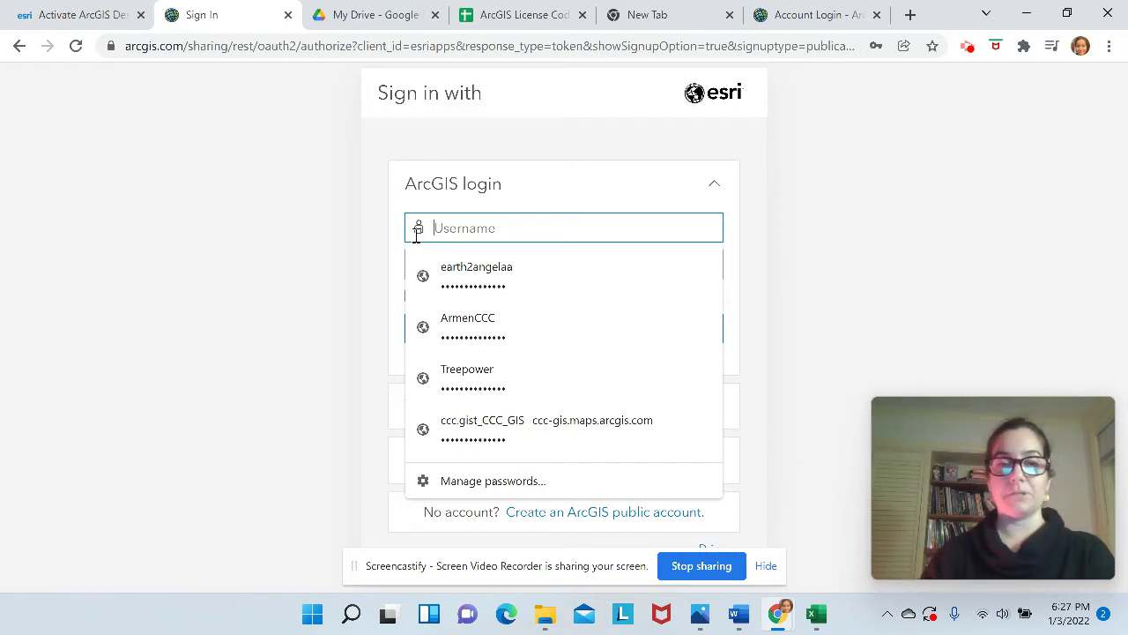
left_click(356, 265)
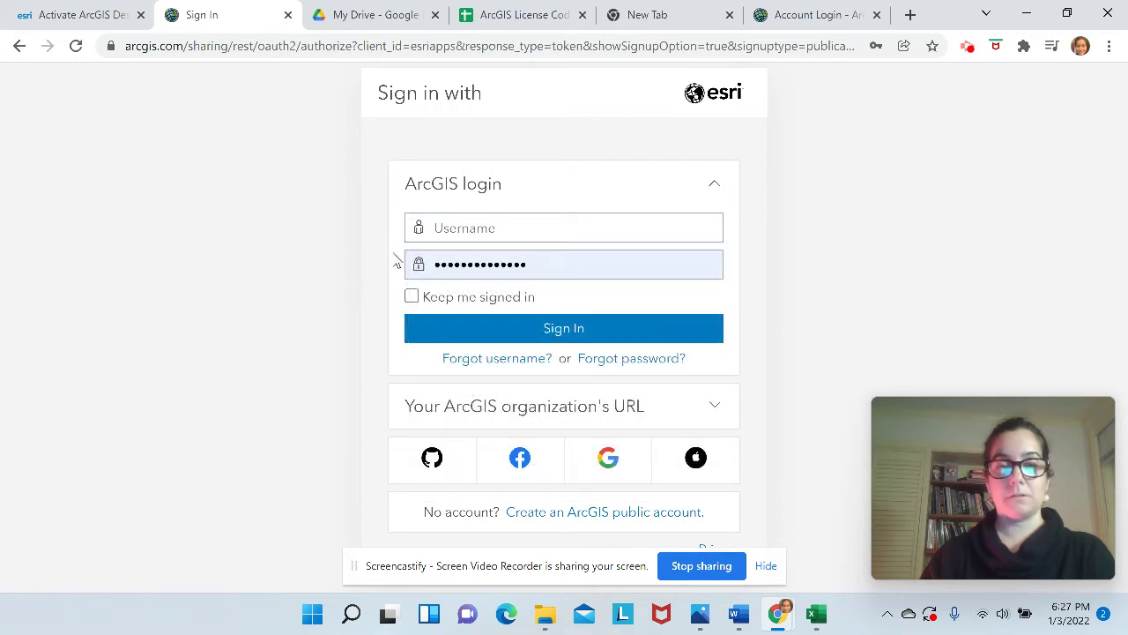
- Enter your own ArcGIS username and password in place of the saved login
left_click(460, 229)
type("gocougars")
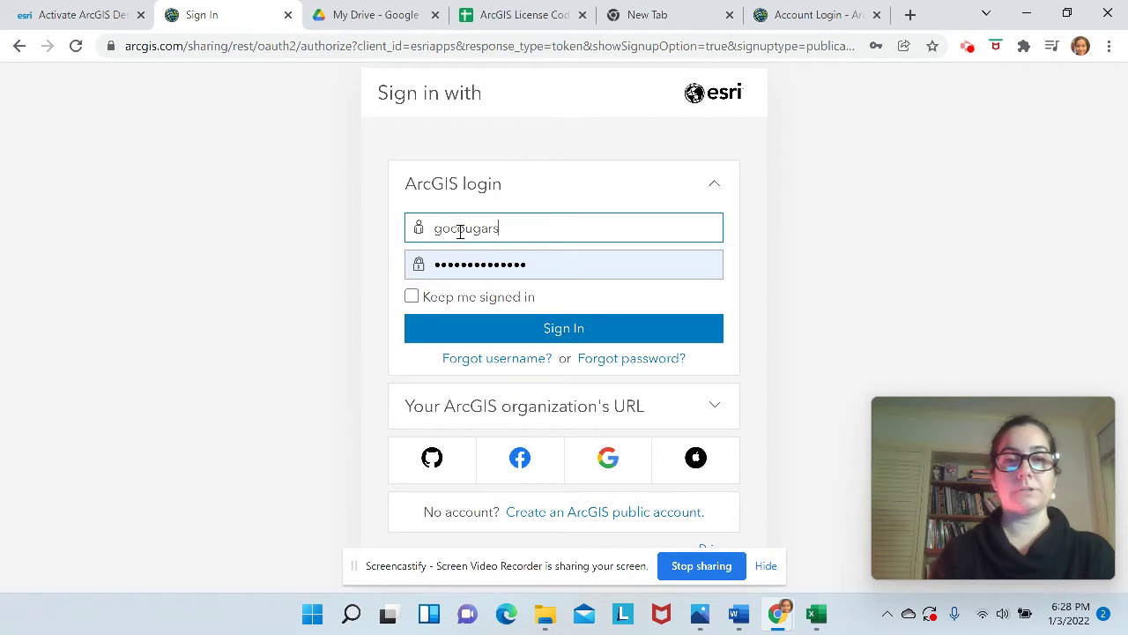
left_click_drag(534, 267, 352, 269)
type("••••")
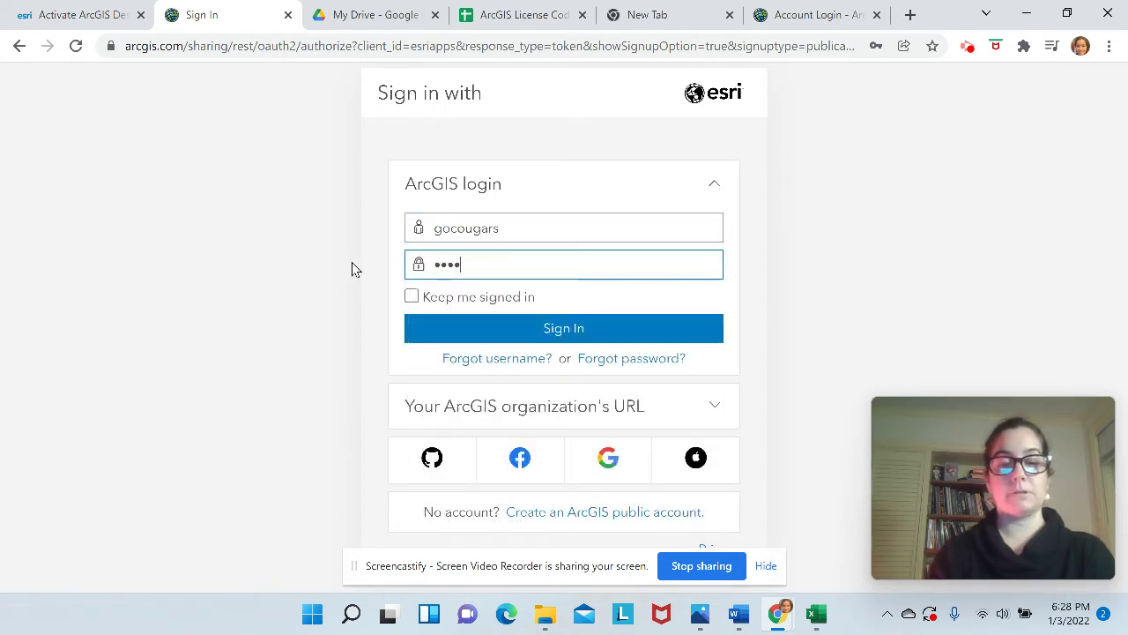
type("•••••")
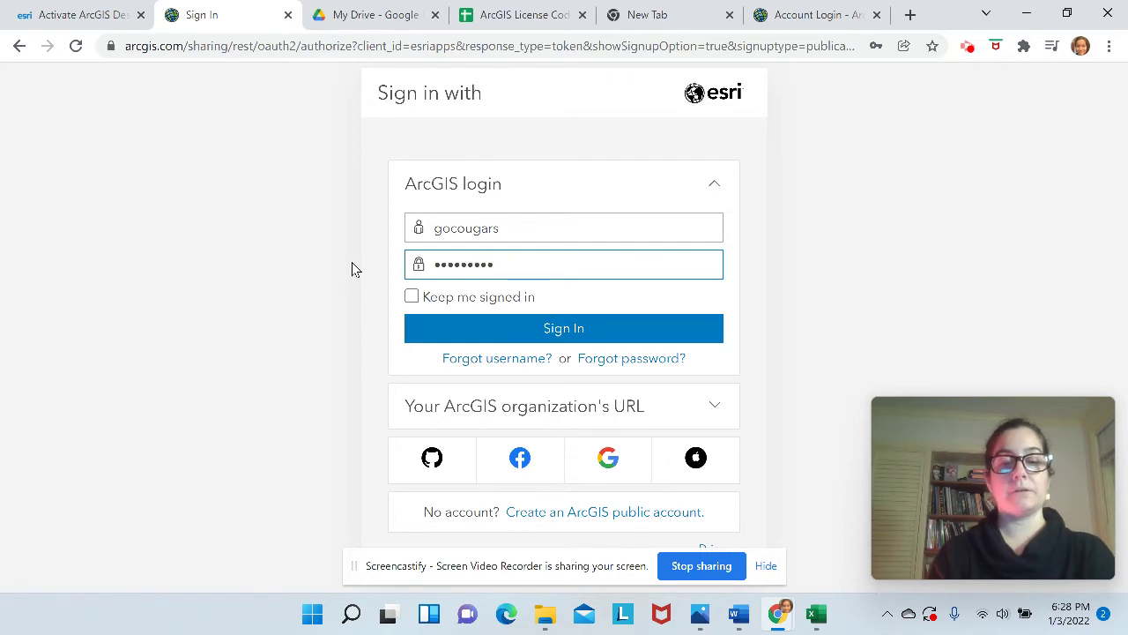
type("••••")
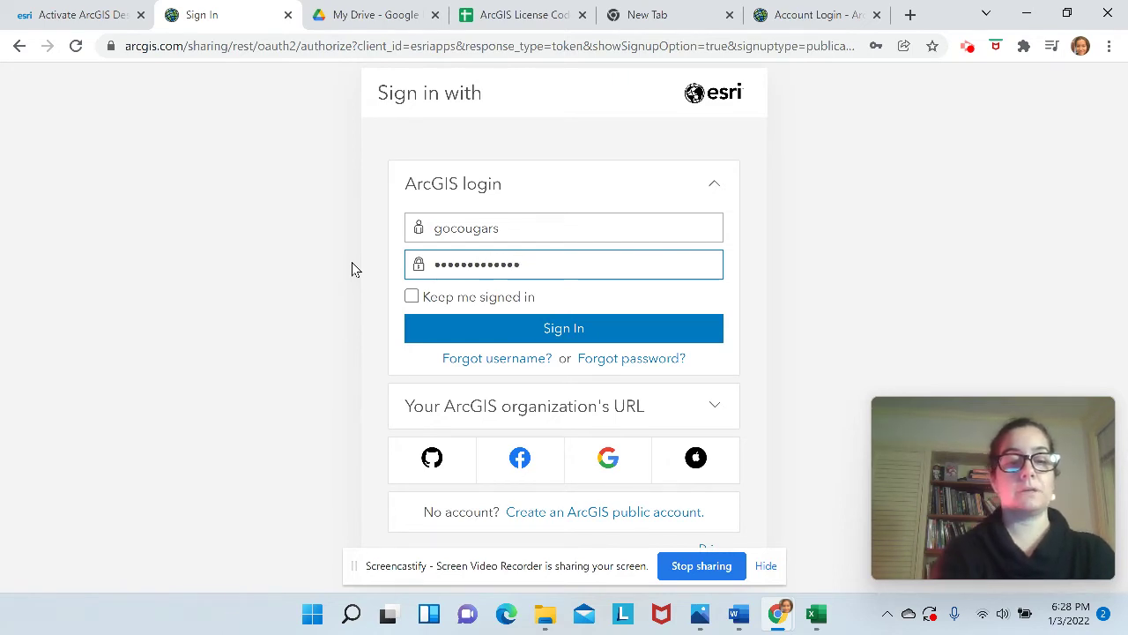
type("•")
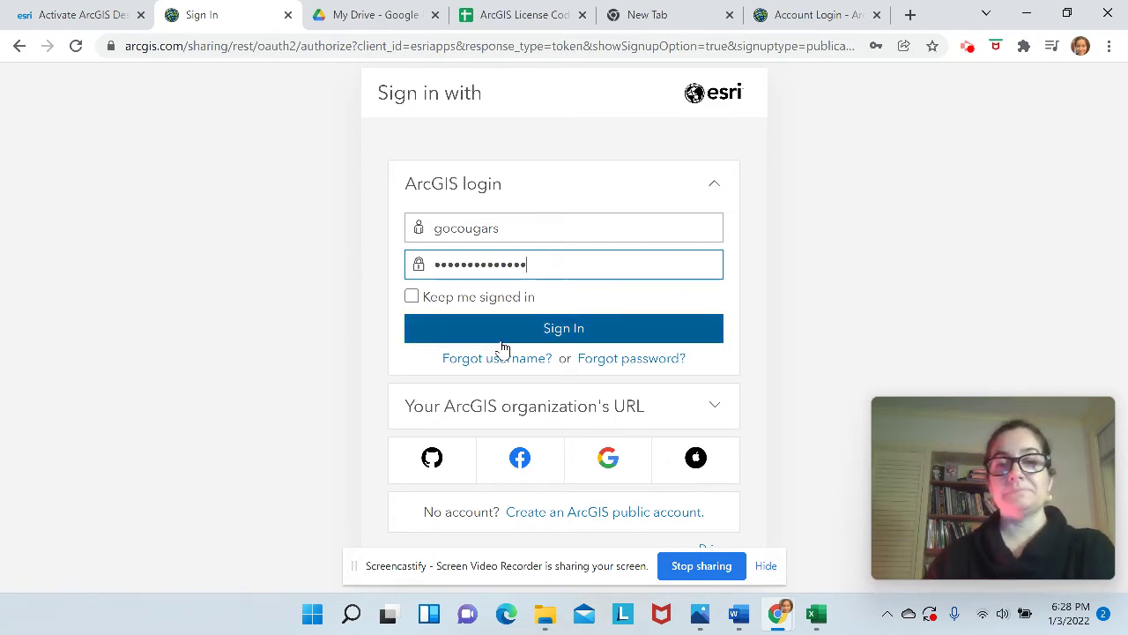
- Submit the sign-in and enter the account's old password
left_click(507, 342)
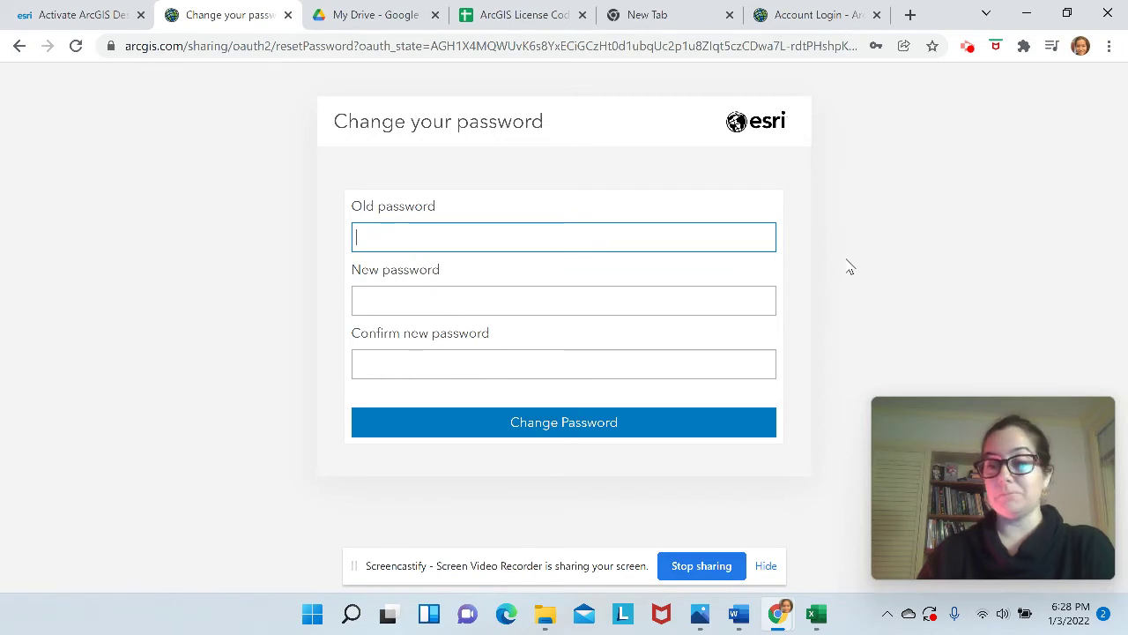
left_click(506, 239)
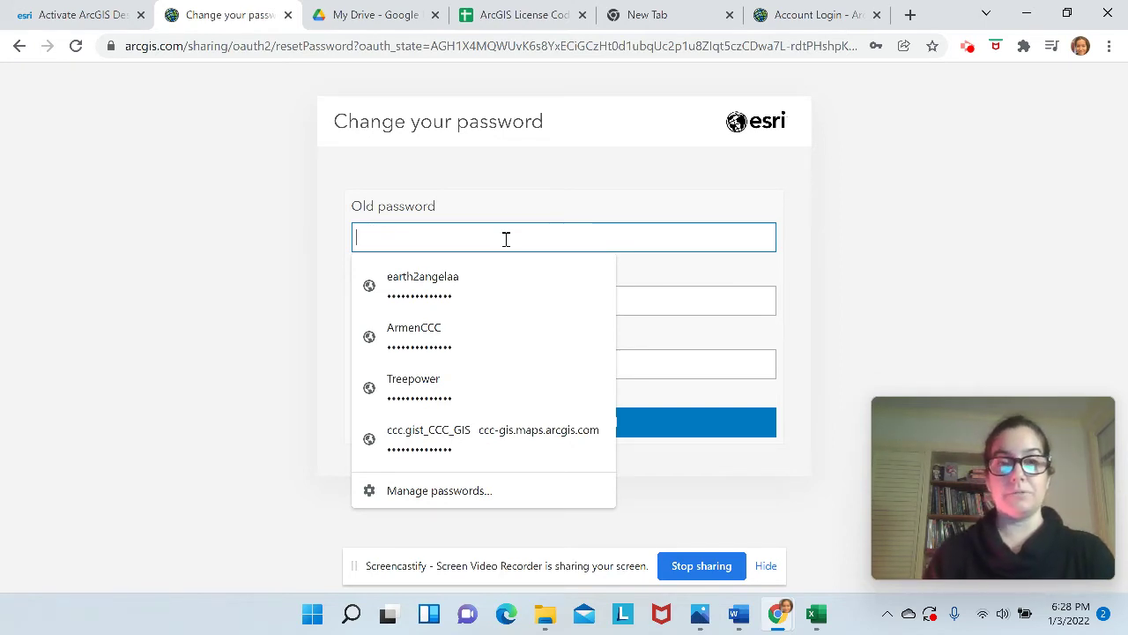
type("•••••")
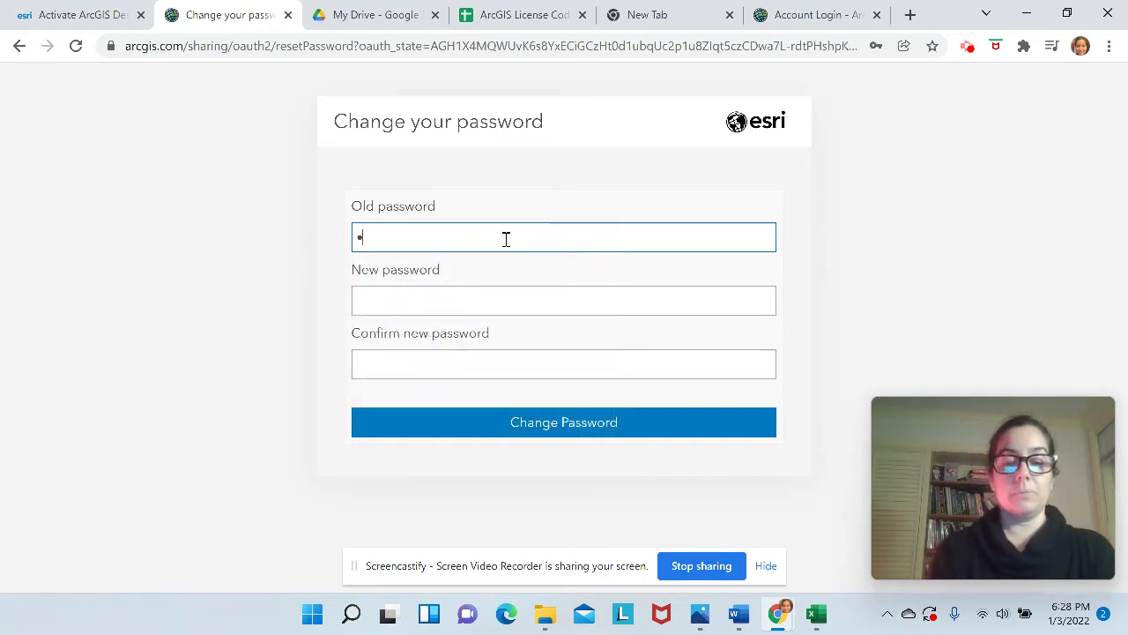
type("••••••••")
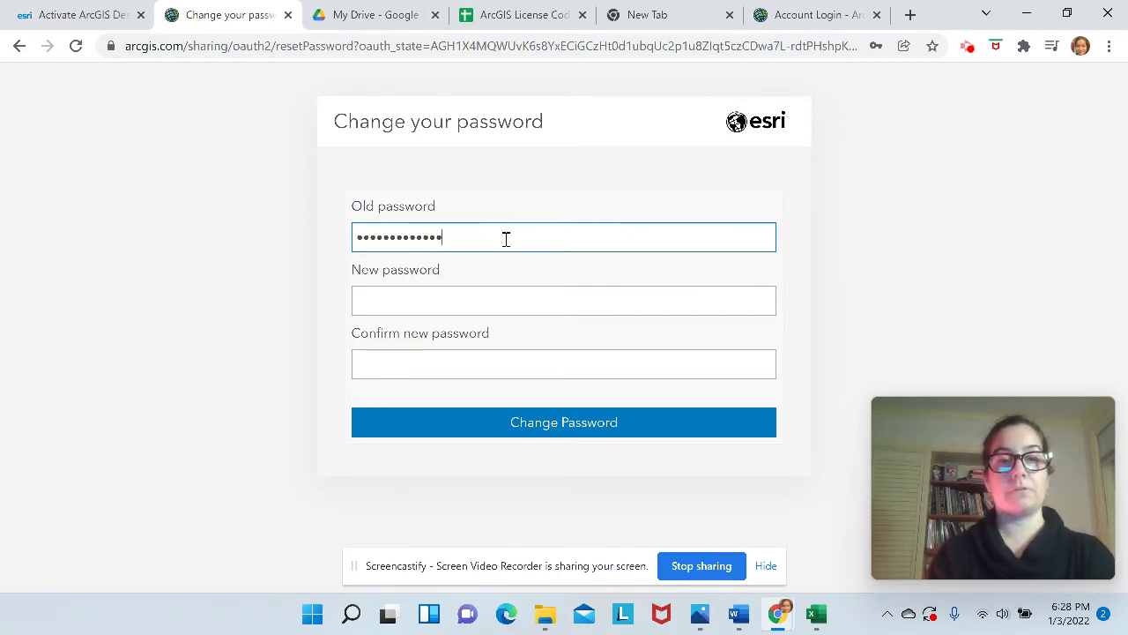
type("•")
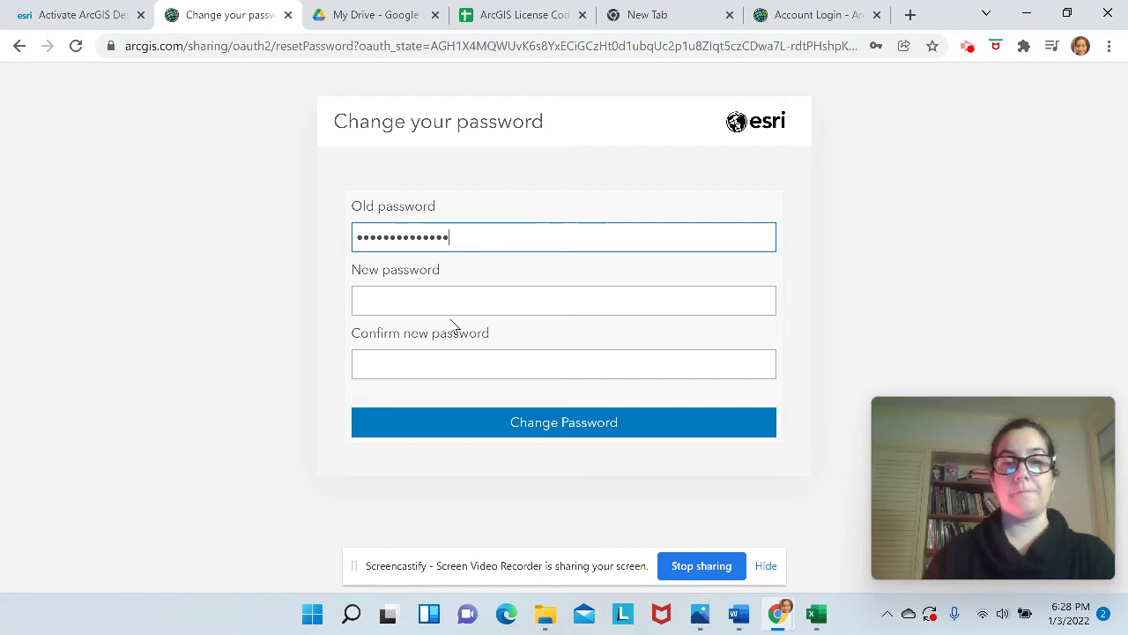
- Enter a new strong password, confirm it, and submit the password change
left_click(451, 305)
type("••••")
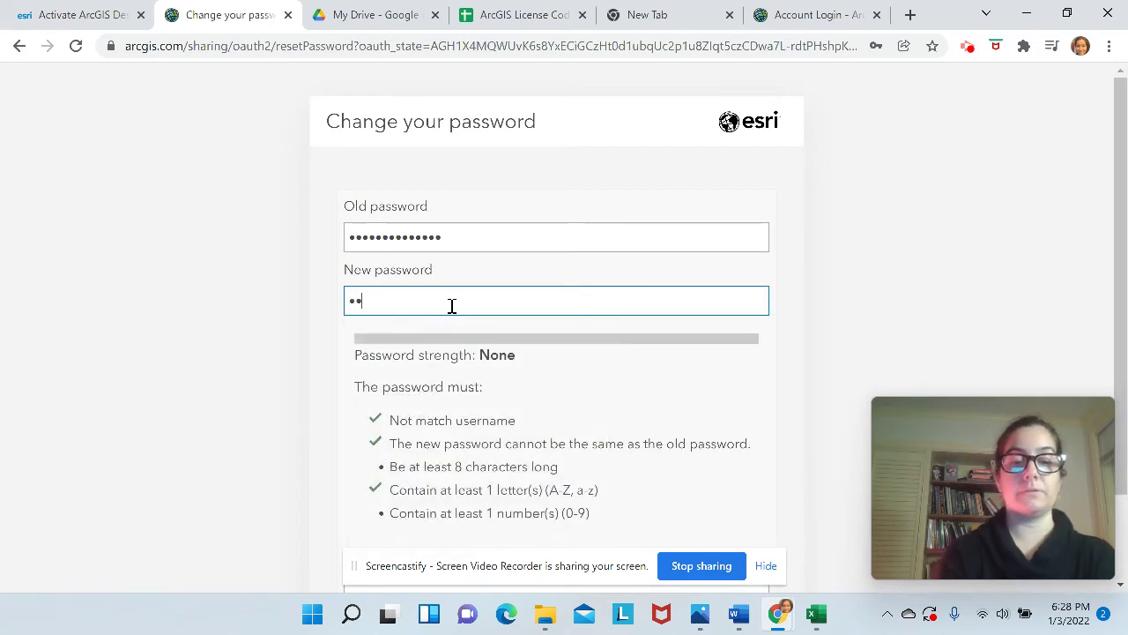
type("••••••")
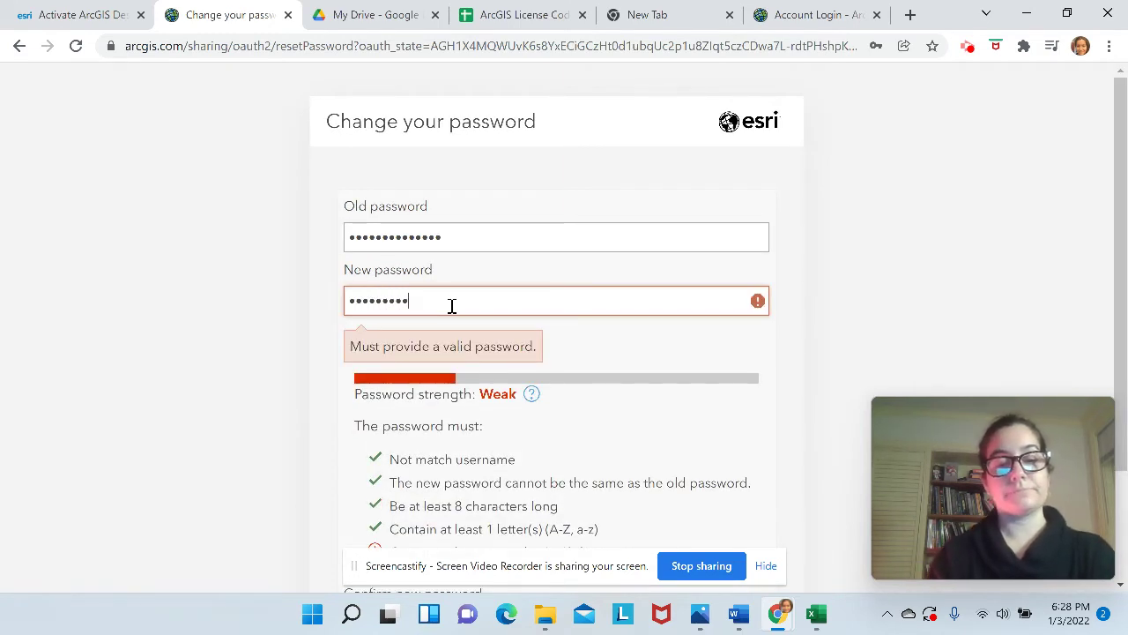
type("••")
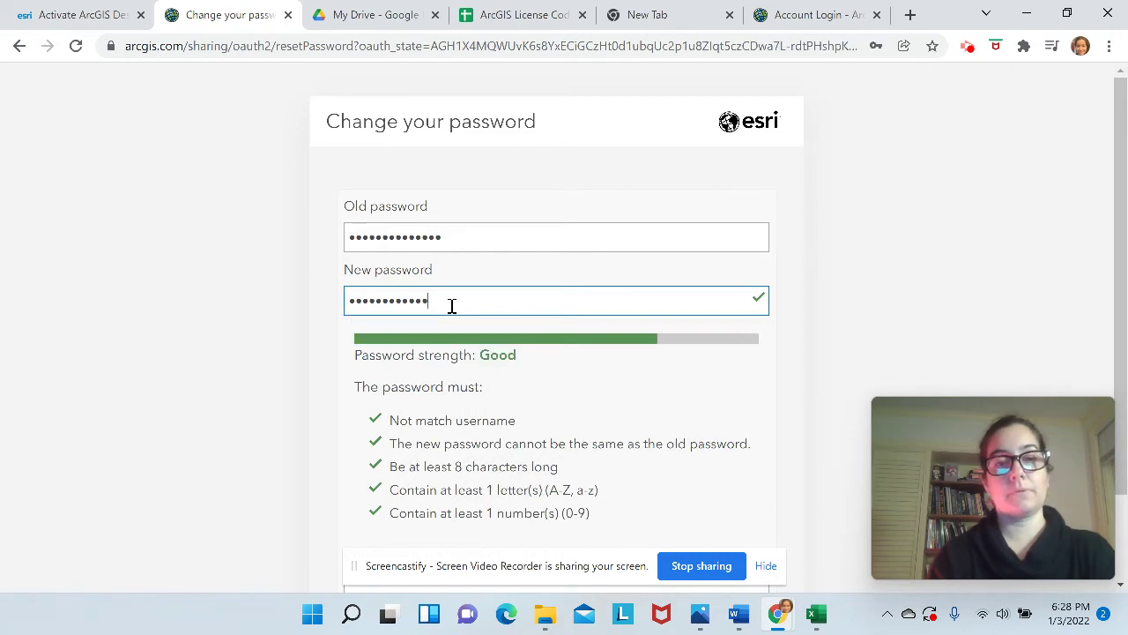
key("BackSpace")
key("BackSpace")
key("BackSpace")
key("BackSpace")
key("BackSpace")
key("BackSpace")
key("BackSpace")
key("BackSpace")
key("BackSpace")
key("BackSpace")
key("BackSpace")
key("BackSpace")
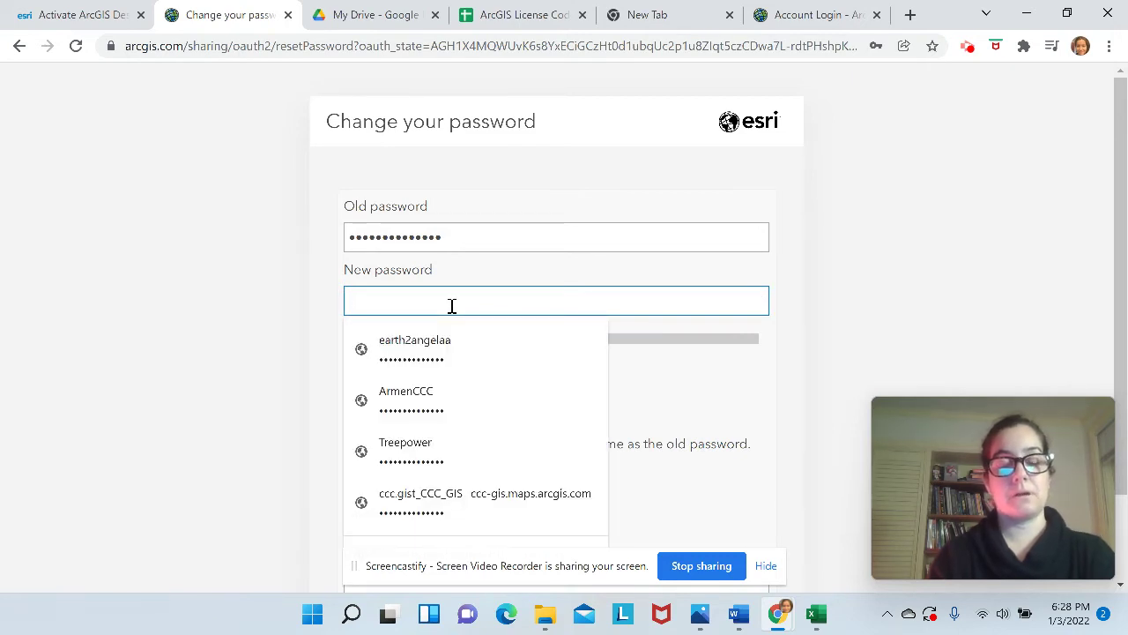
type("•••••••••")
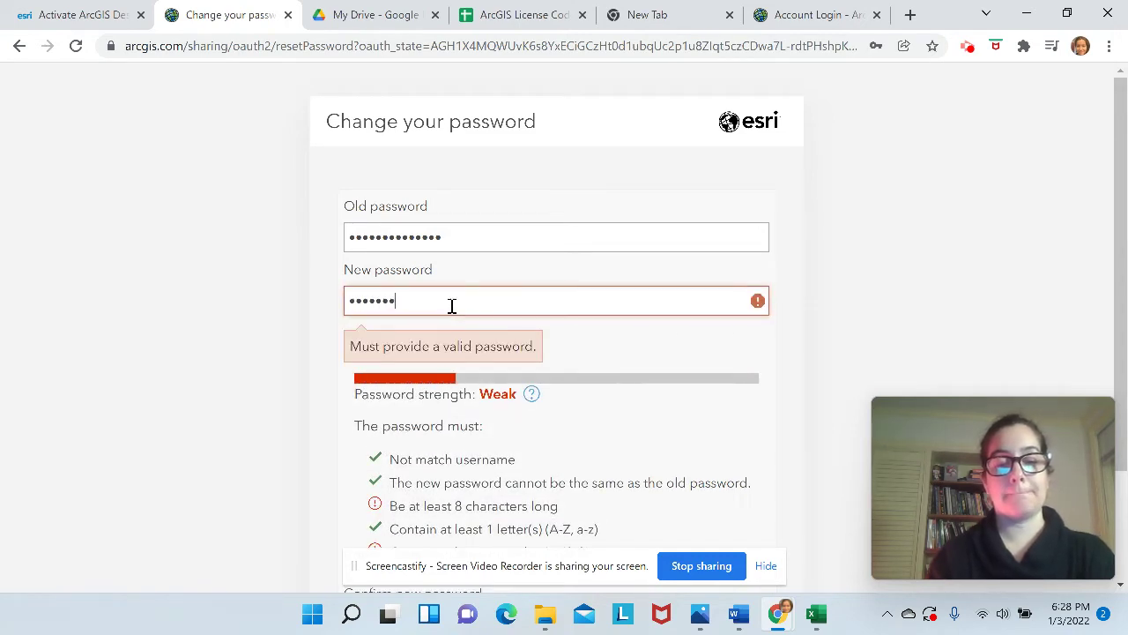
type("•••••")
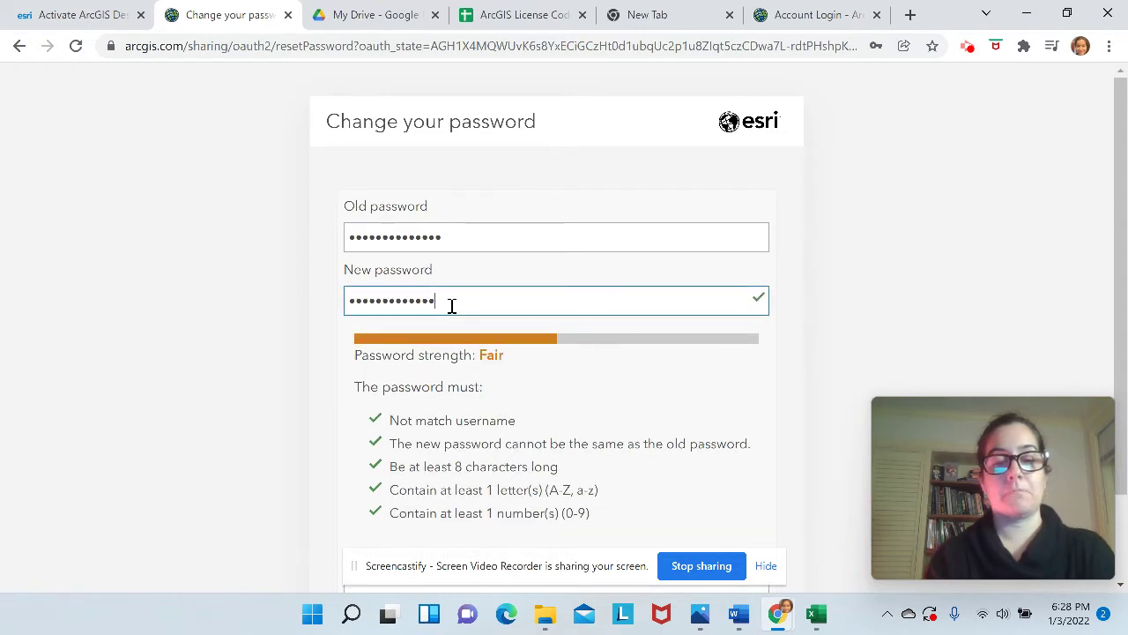
left_click(319, 412)
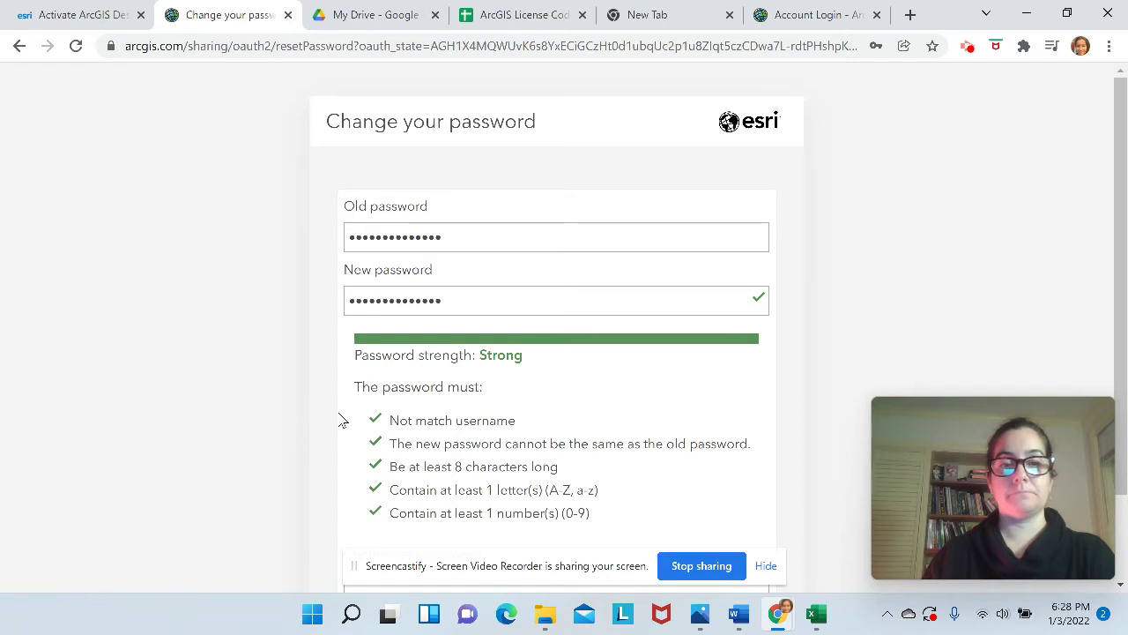
scroll(300, 446, "down", 2)
left_click(366, 477)
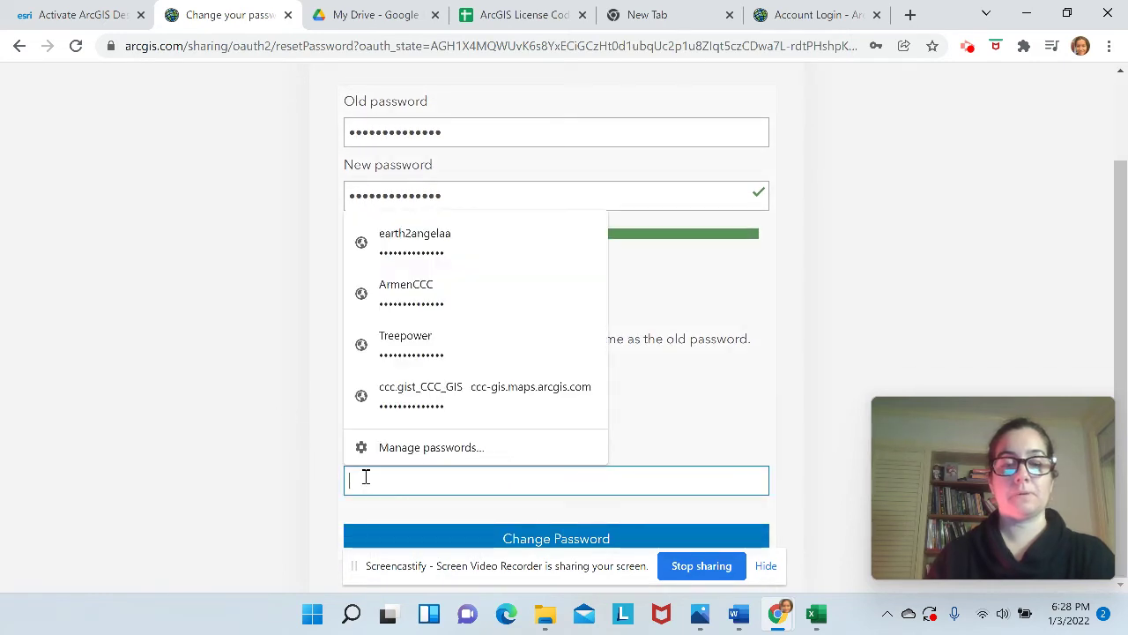
type("••••••••••••••")
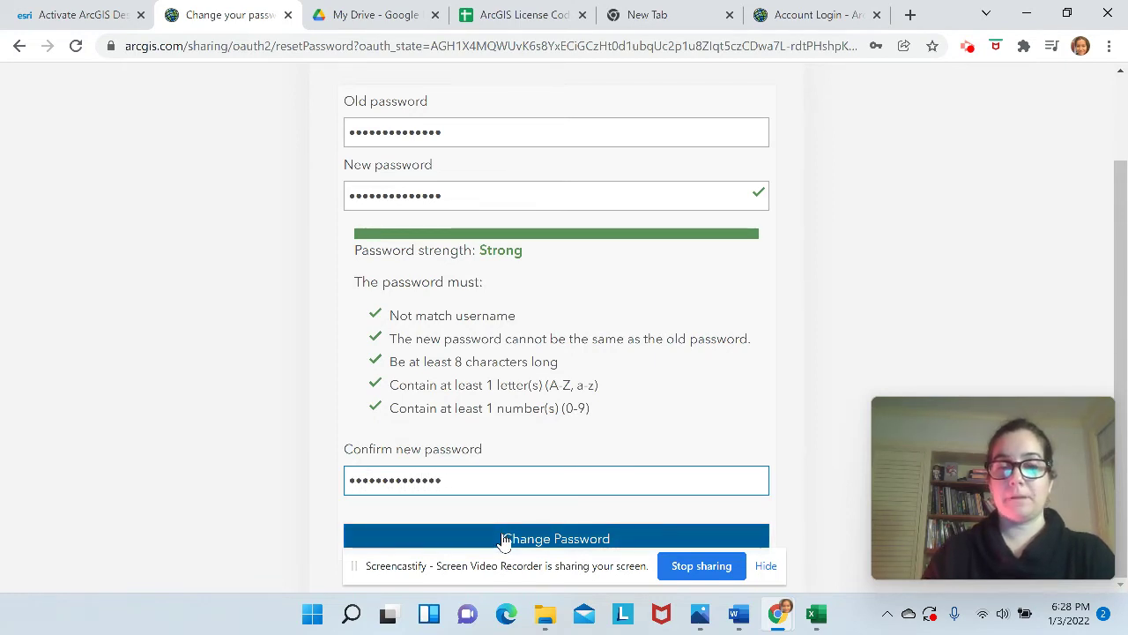
left_click(504, 538)
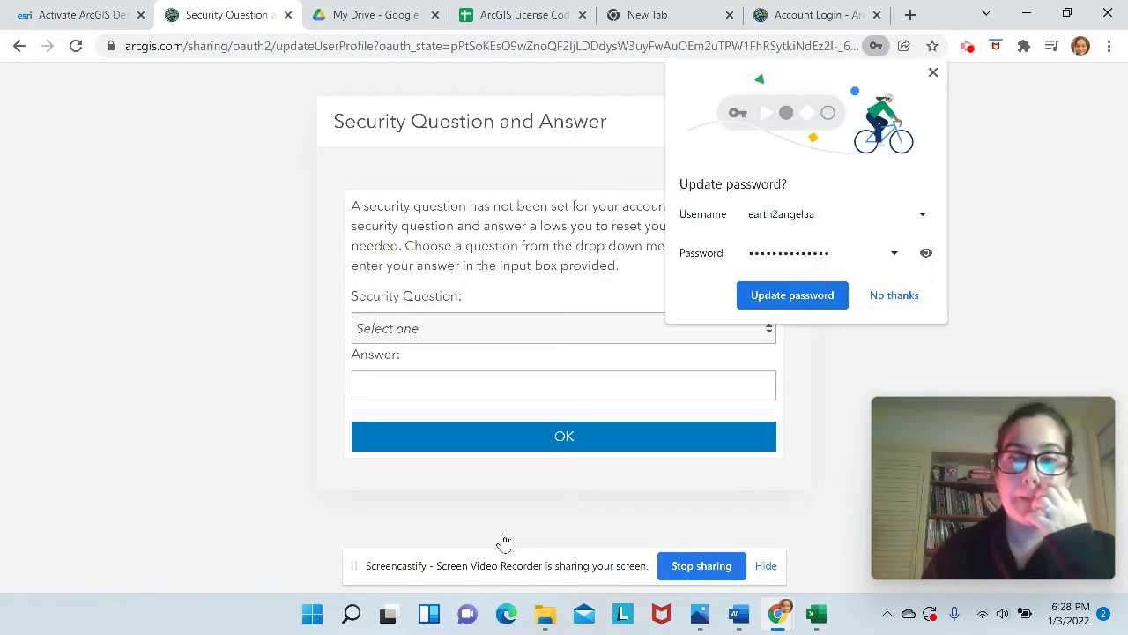
- Decline Chrome's password save, pick 'What city were you born in?', enter the answer, and submit
left_click(901, 304)
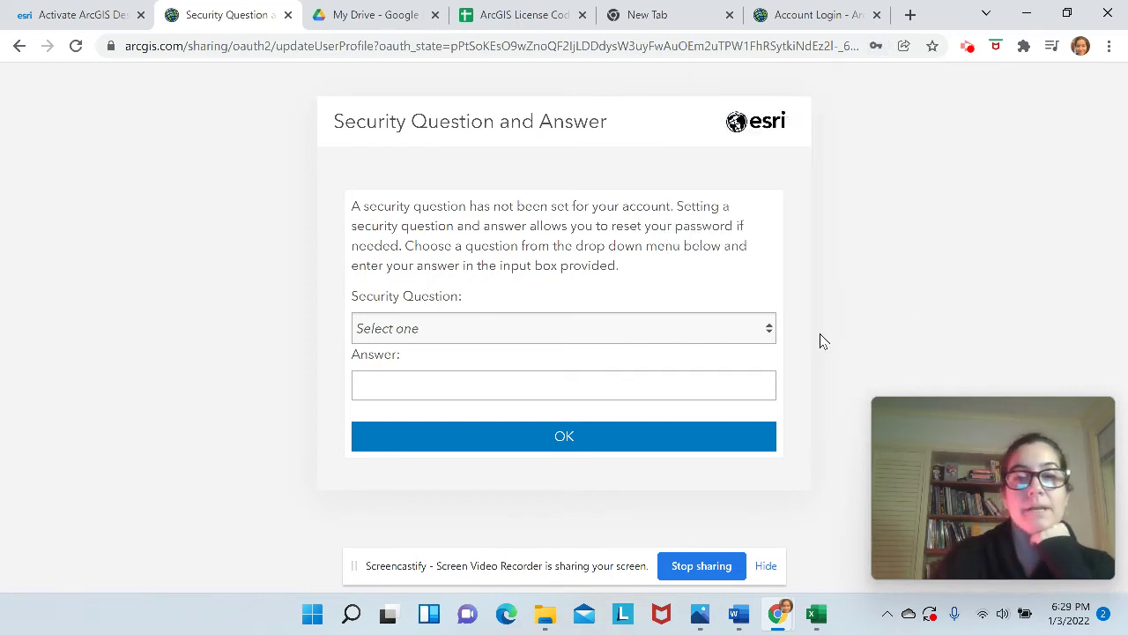
left_click(723, 333)
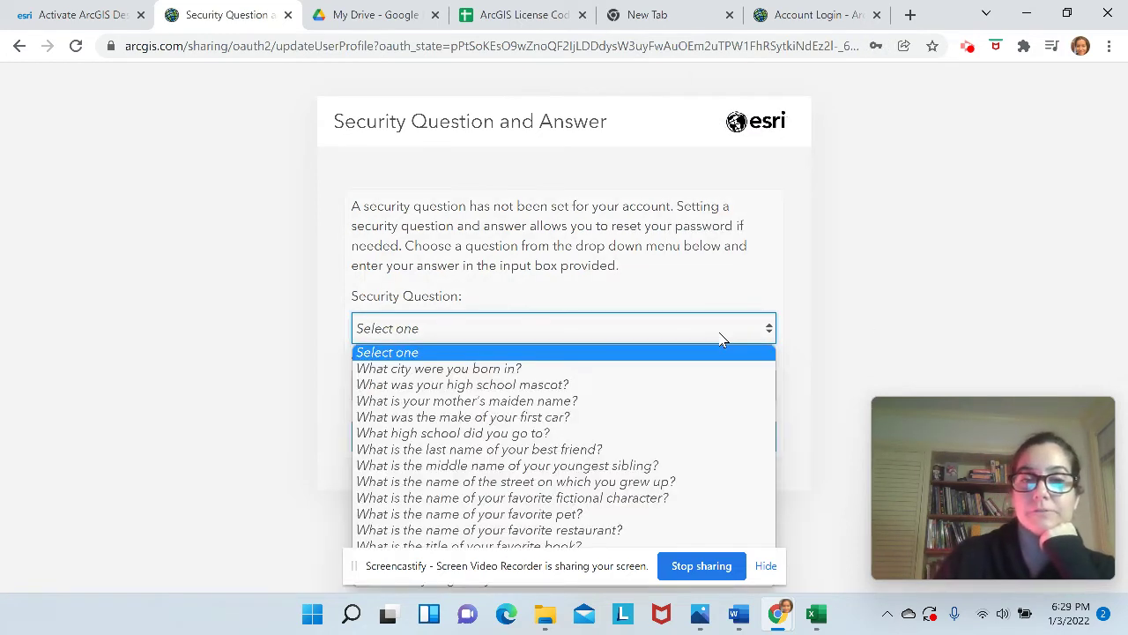
left_click(622, 371)
left_click(552, 391)
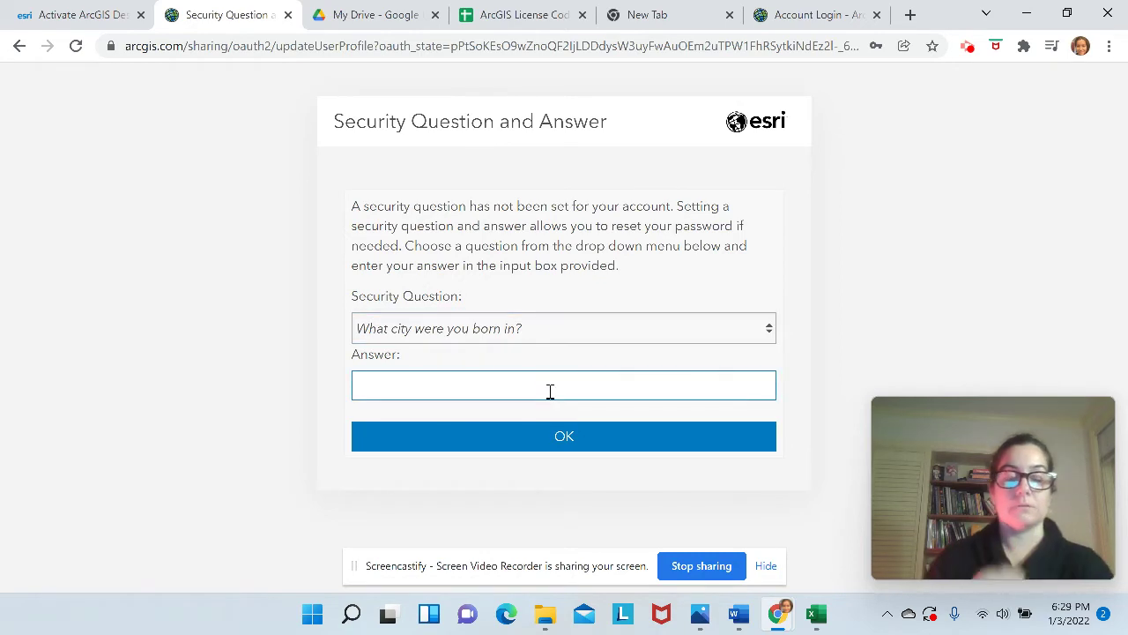
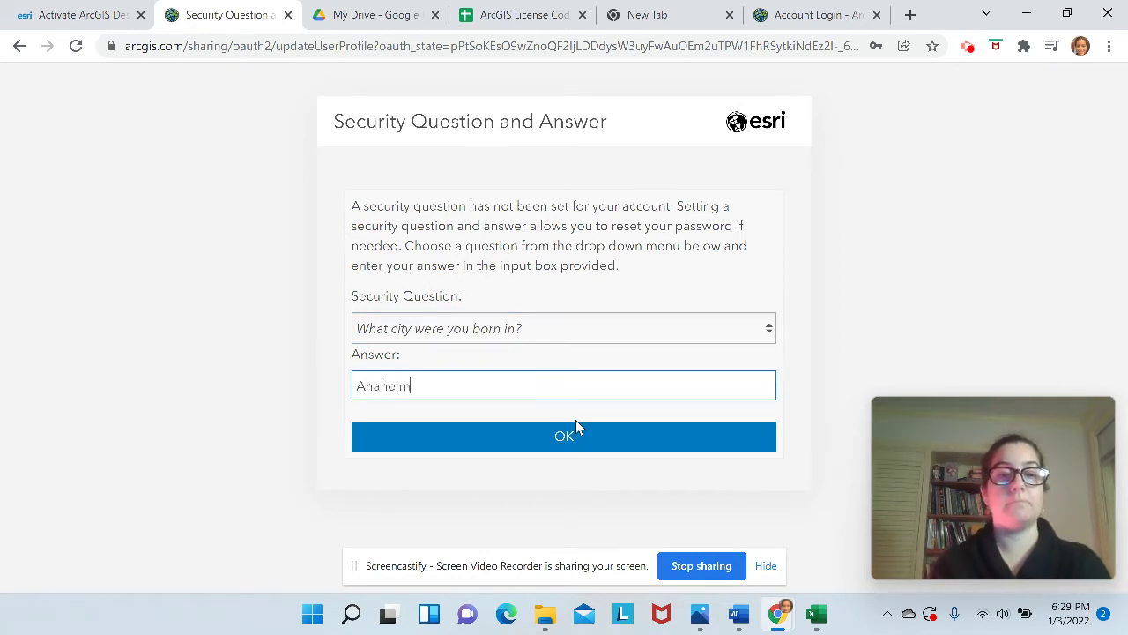
left_click(564, 435)
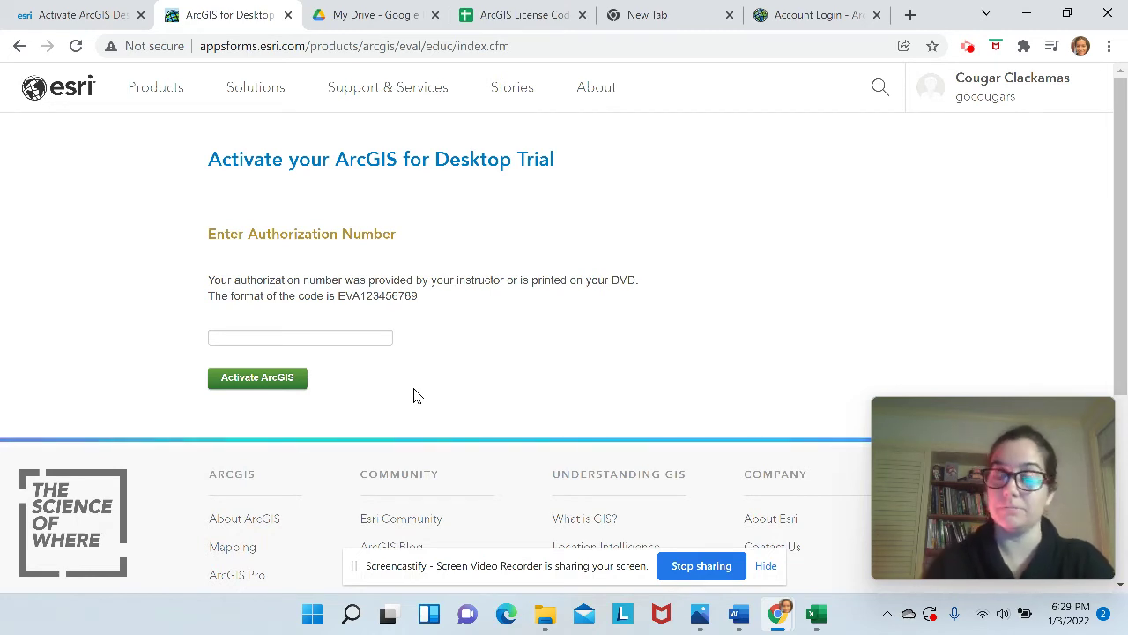
- Paste the authorization number into its field and activate the ArcGIS Desktop trial
left_click(266, 340)
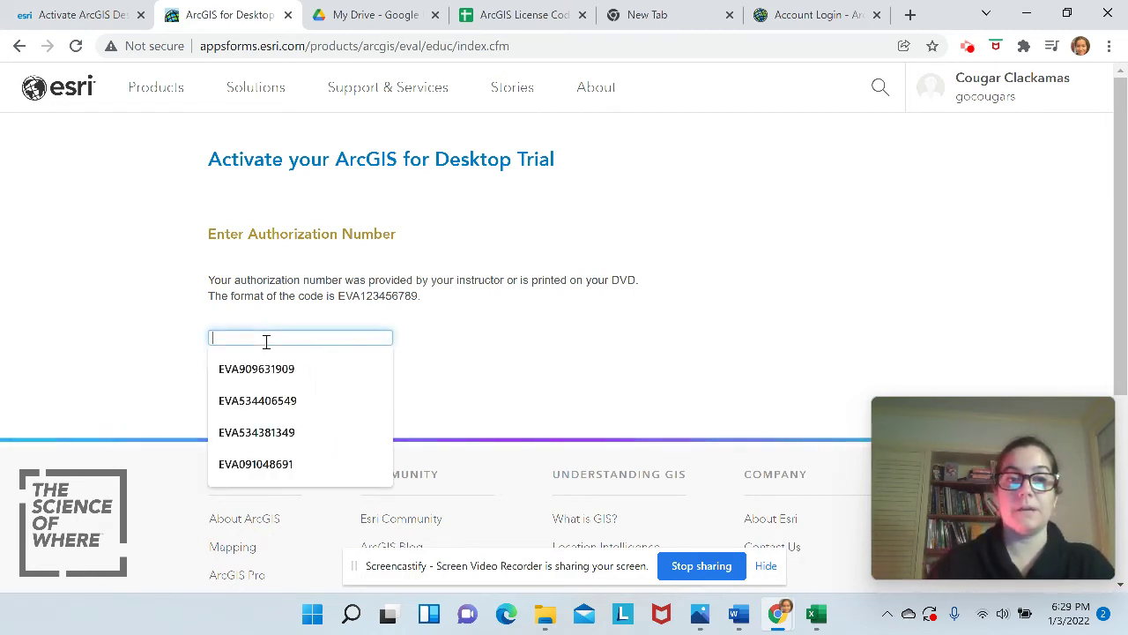
right_click(266, 339)
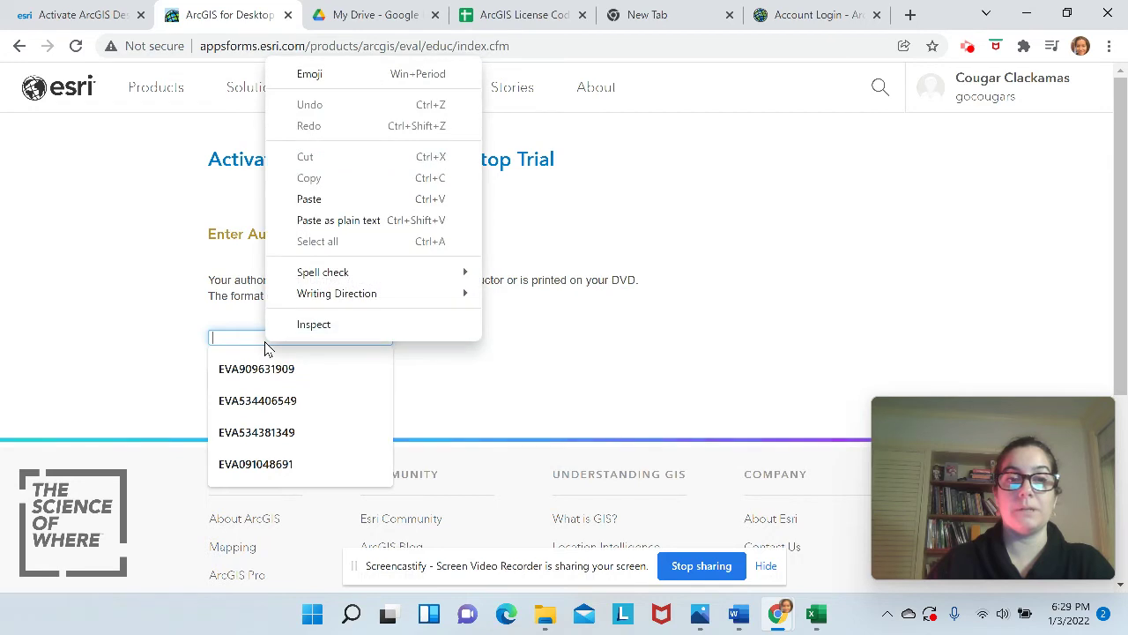
left_click(310, 200)
left_click(245, 385)
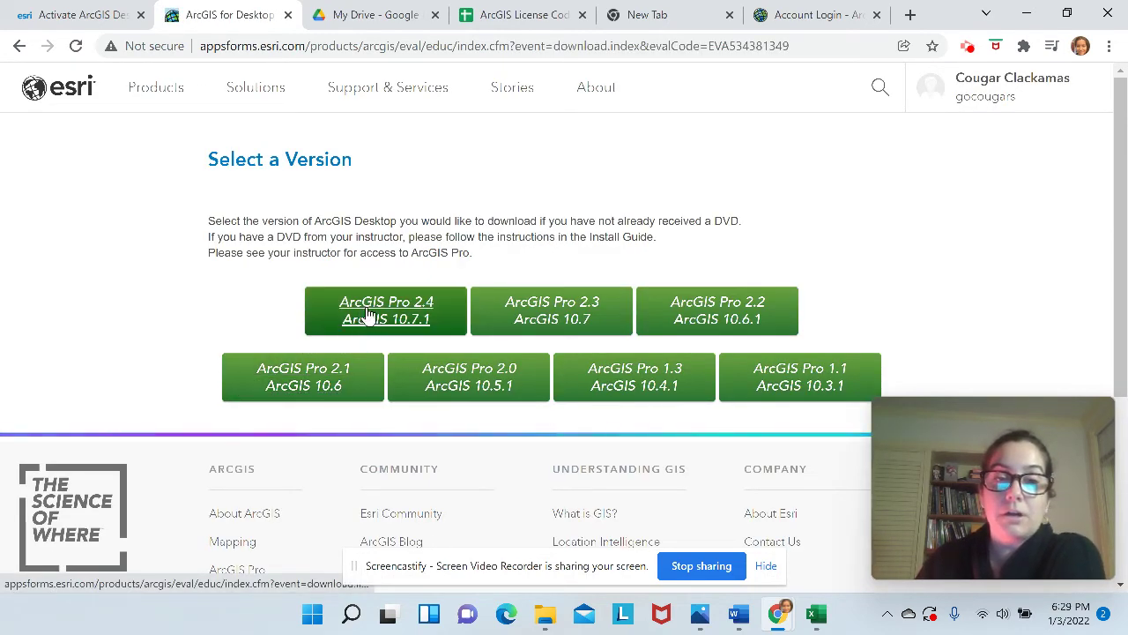
left_click(420, 312)
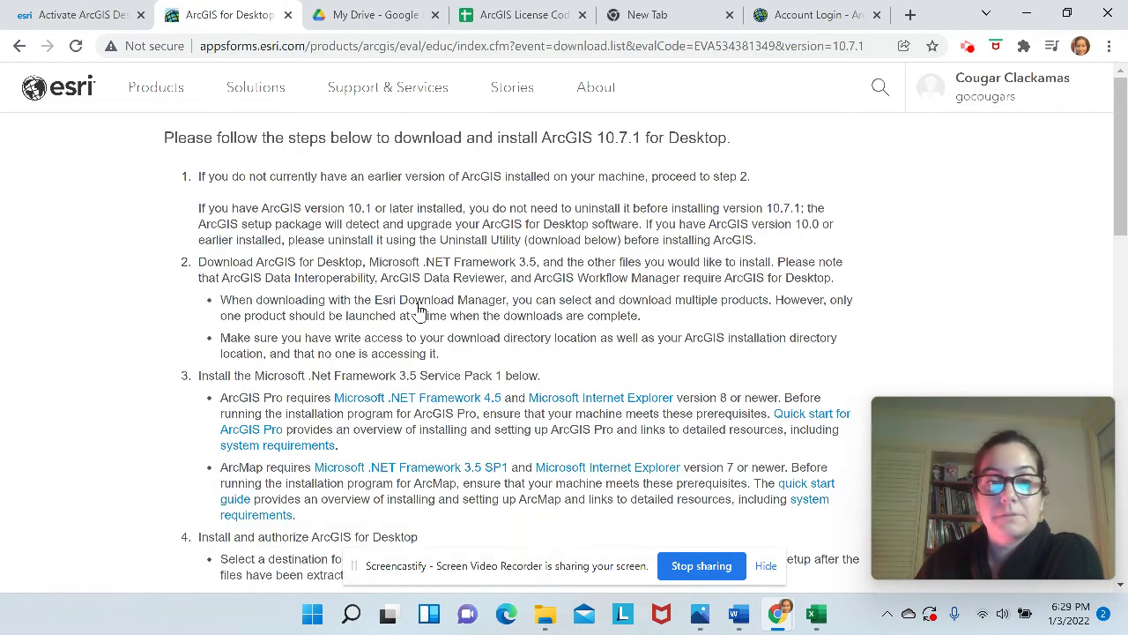
scroll(420, 312, "down", 3)
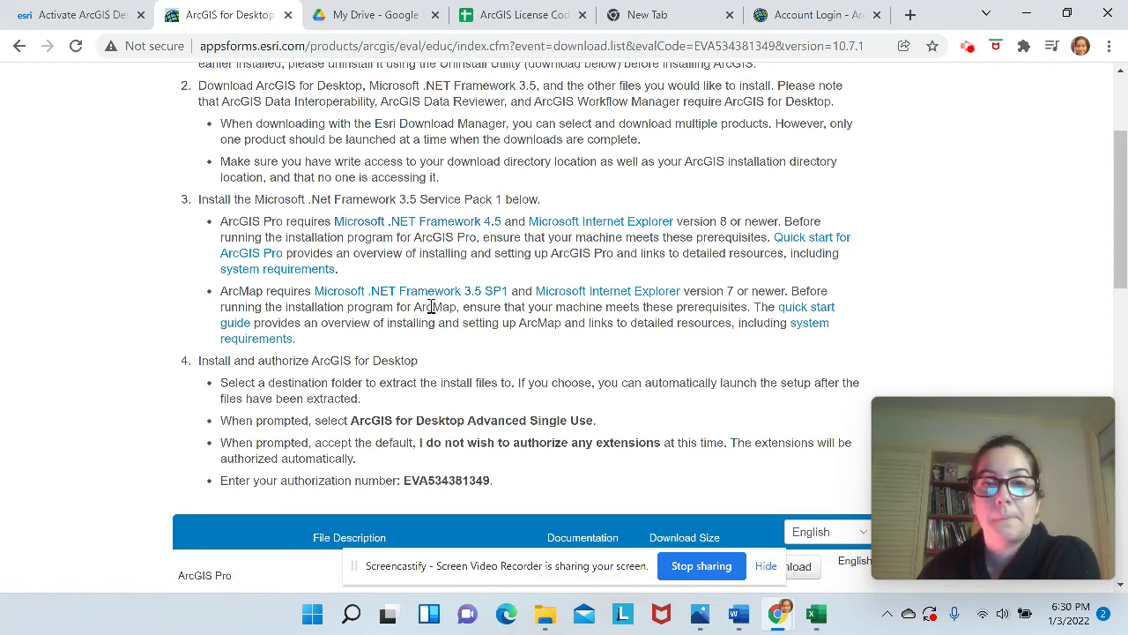
scroll(431, 306, "down", 5)
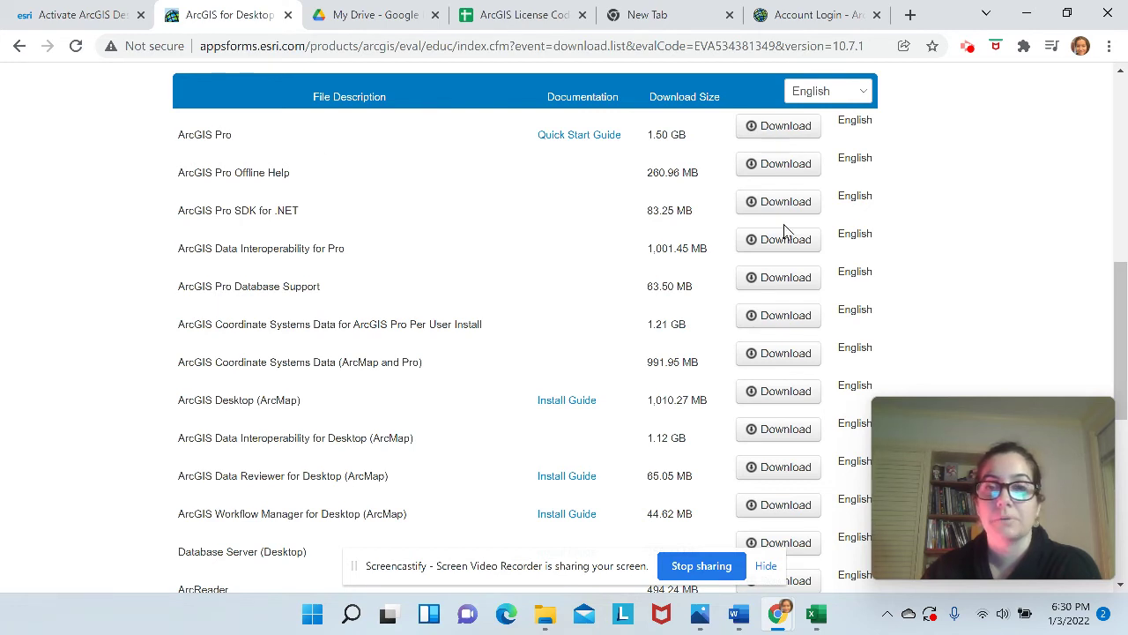
- Download the 1.50 GB ArcGIS Pro installer .exe
left_click(770, 131)
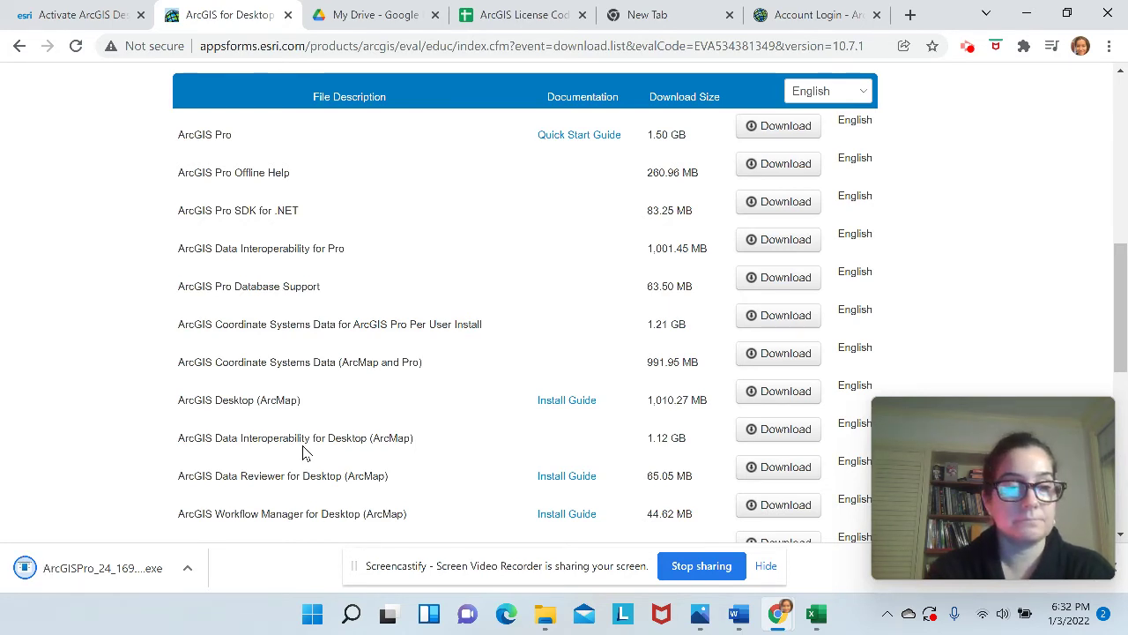
- Run the downloaded installer and extract it to the default Documents\ArcGIS Pro 2.4 folder
left_click(114, 582)
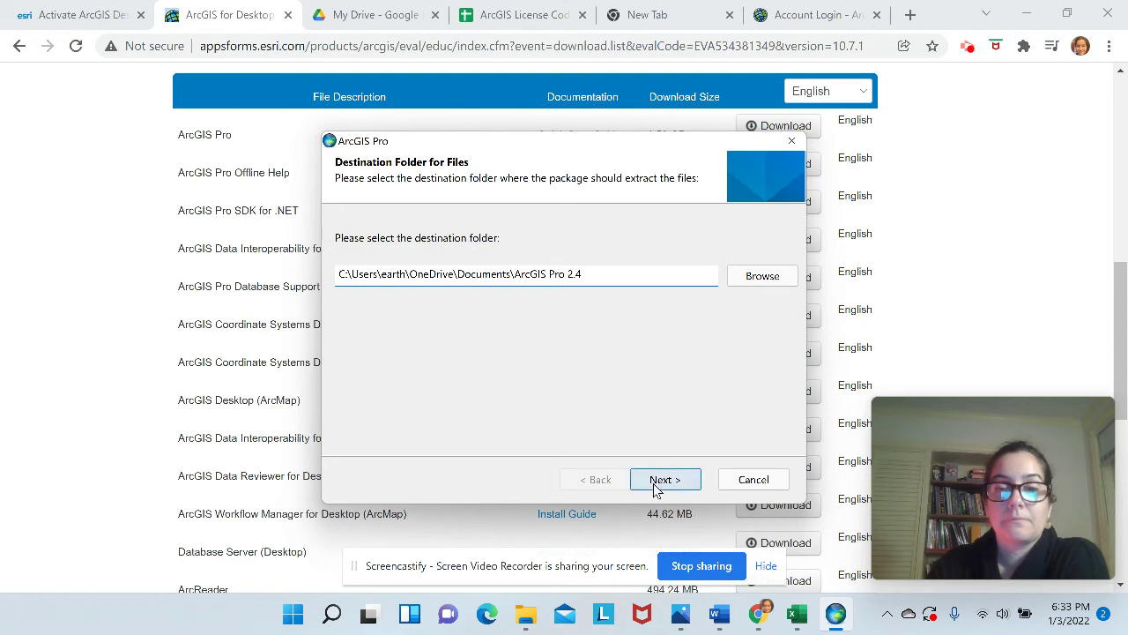
left_click(654, 484)
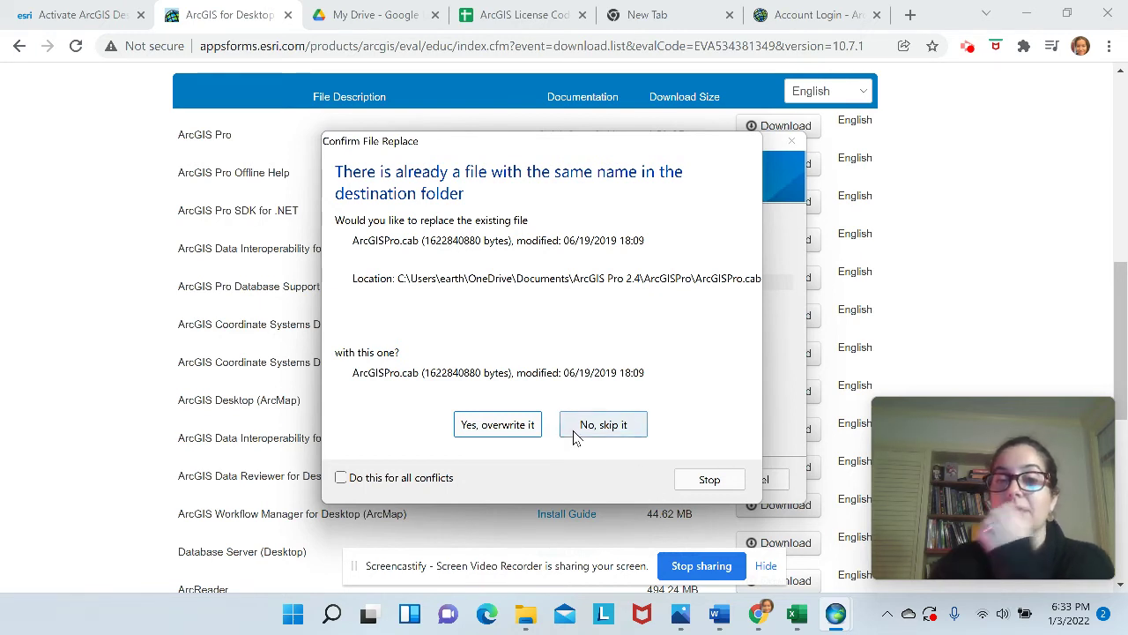
- Overwrite the existing ArcGISPro.cab, applying the same choice to all file conflicts
left_click(340, 480)
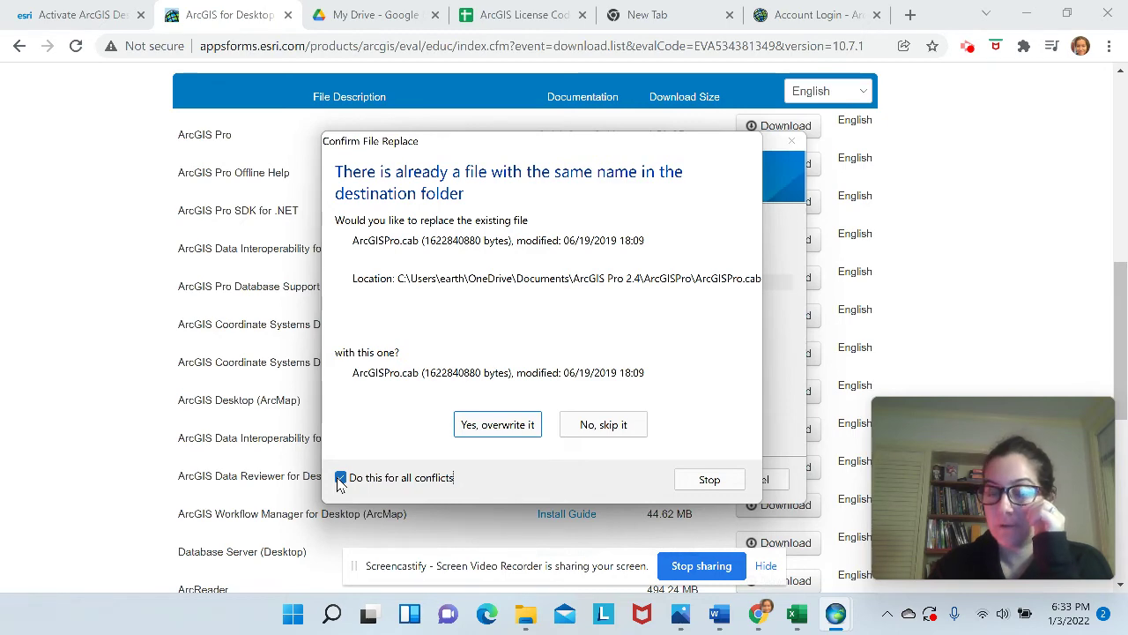
left_click(604, 426)
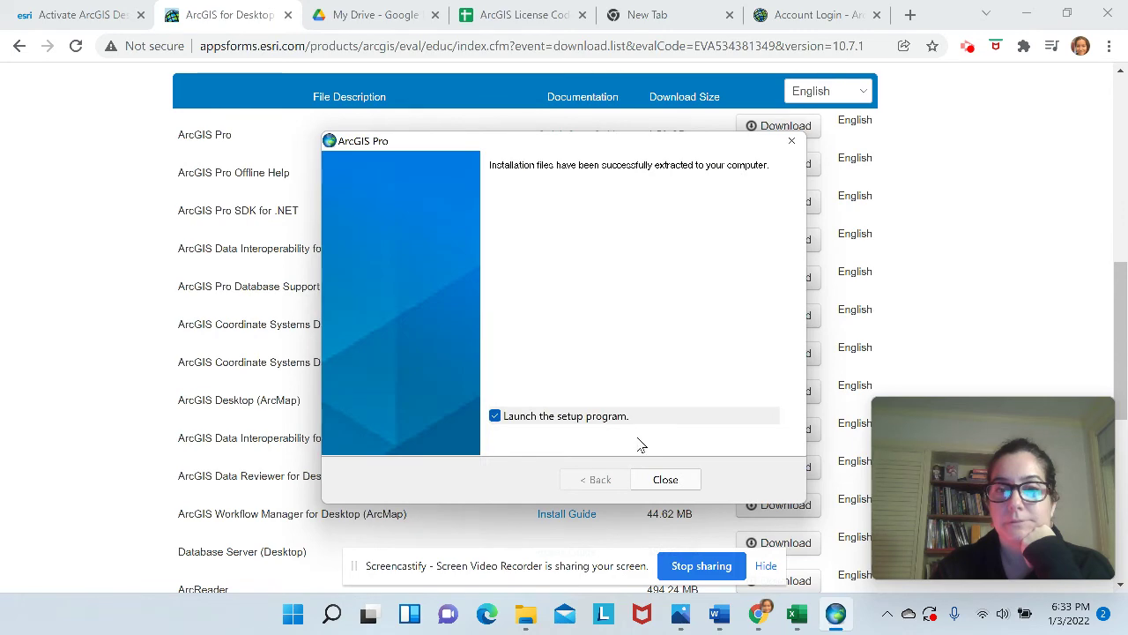
- Launch ArcGIS Pro setup after extraction and choose Repair for the existing installation
left_click(666, 479)
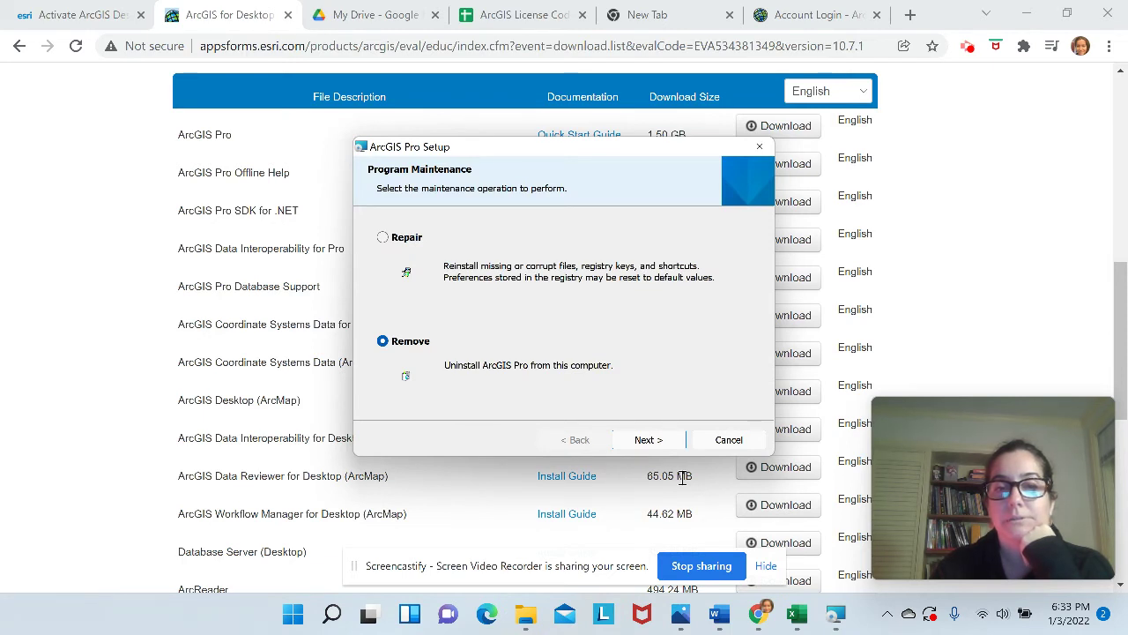
left_click(384, 239)
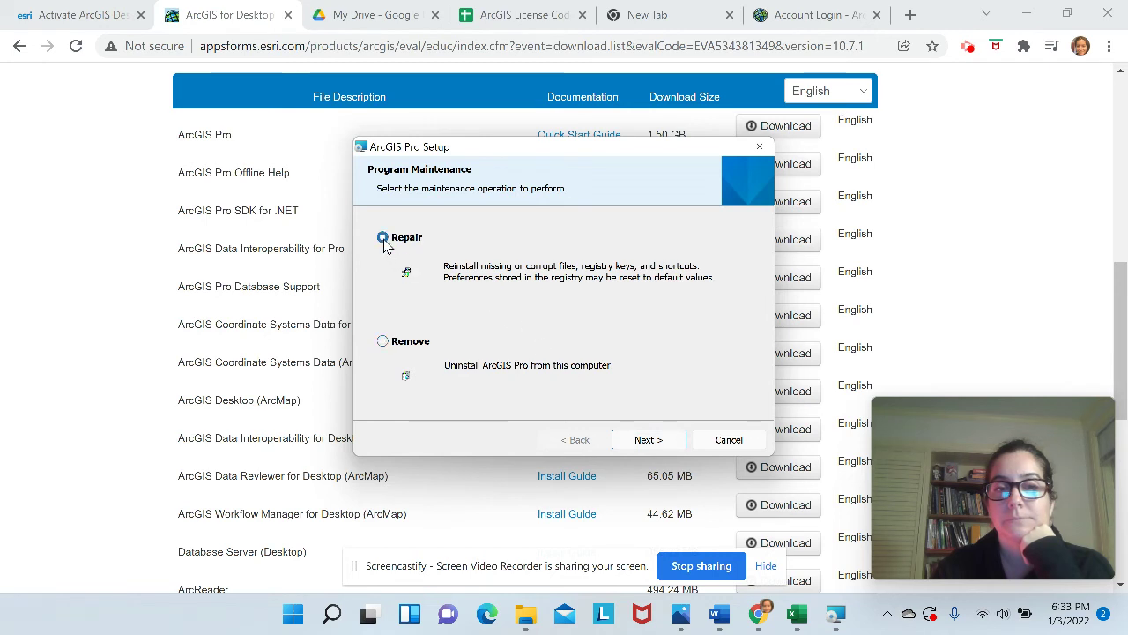
left_click(650, 440)
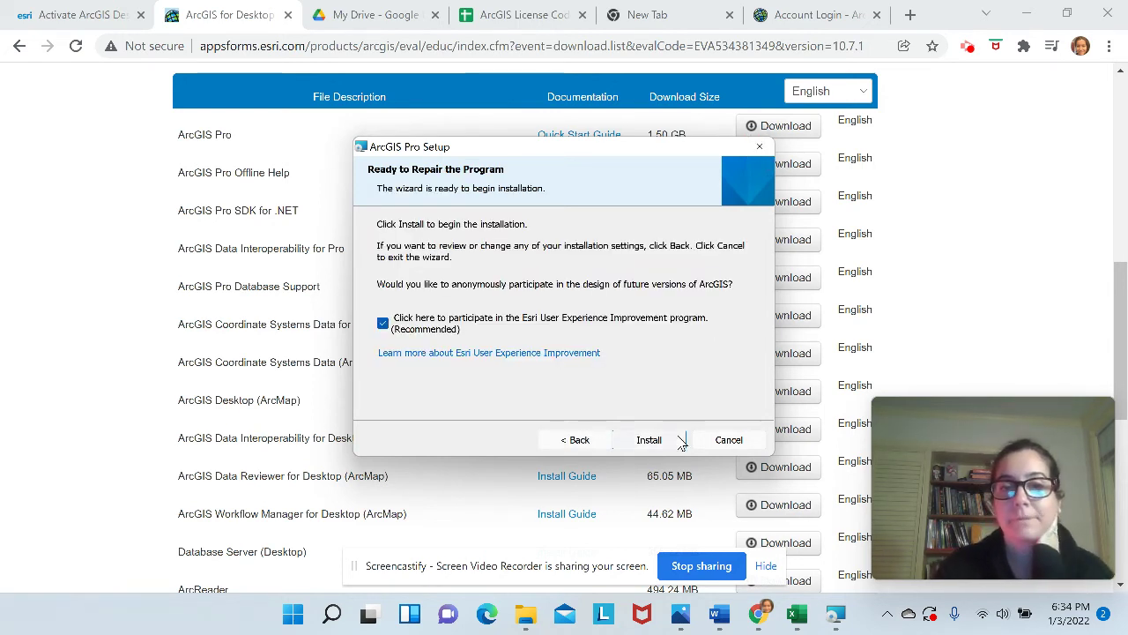
- Run the ArcGIS Pro repair installation and close setup once it succeeds
left_click(650, 439)
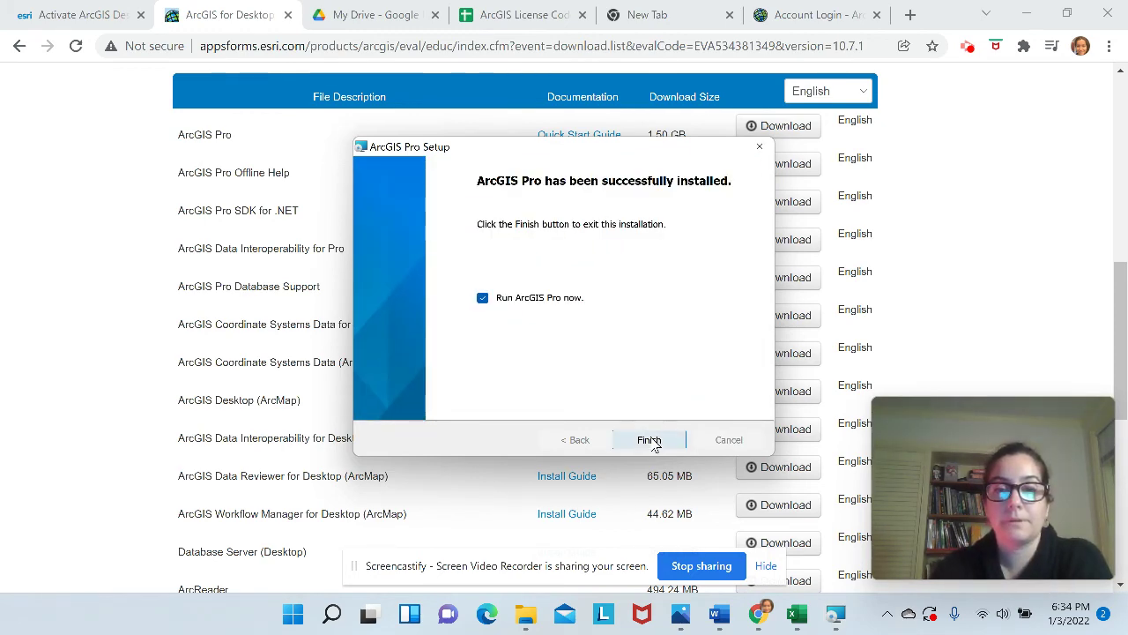
left_click(651, 439)
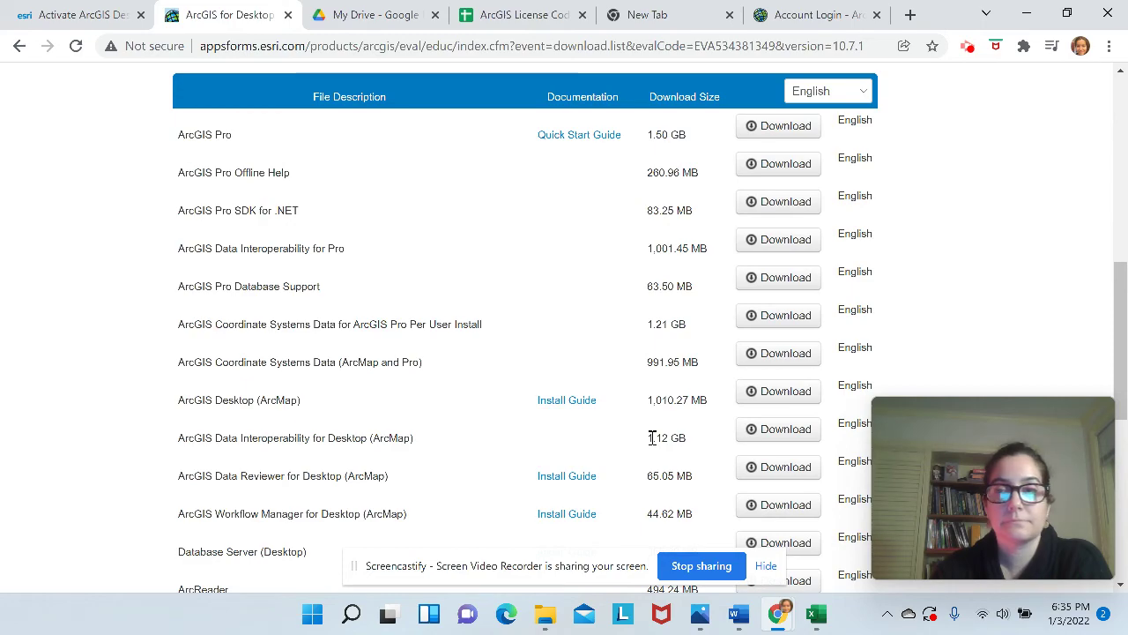
- Launch ArcGIS Pro from the Recommended list in the Windows Start menu
scroll(650, 440, "down", 7)
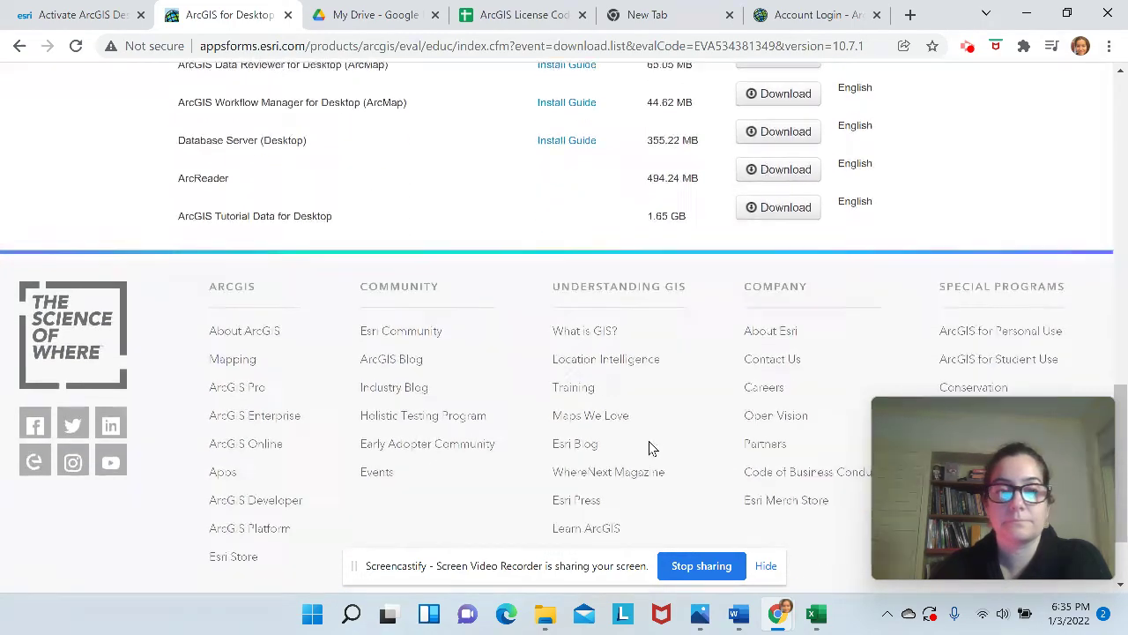
scroll(650, 441, "up", 5)
scroll(652, 449, "up", 8)
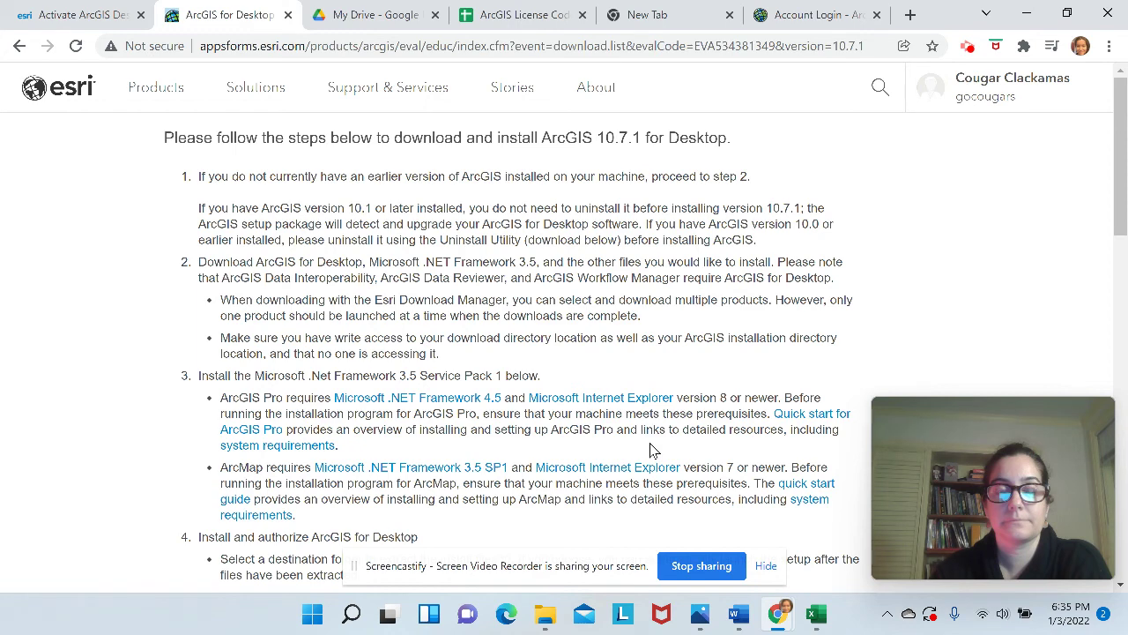
left_click(313, 614)
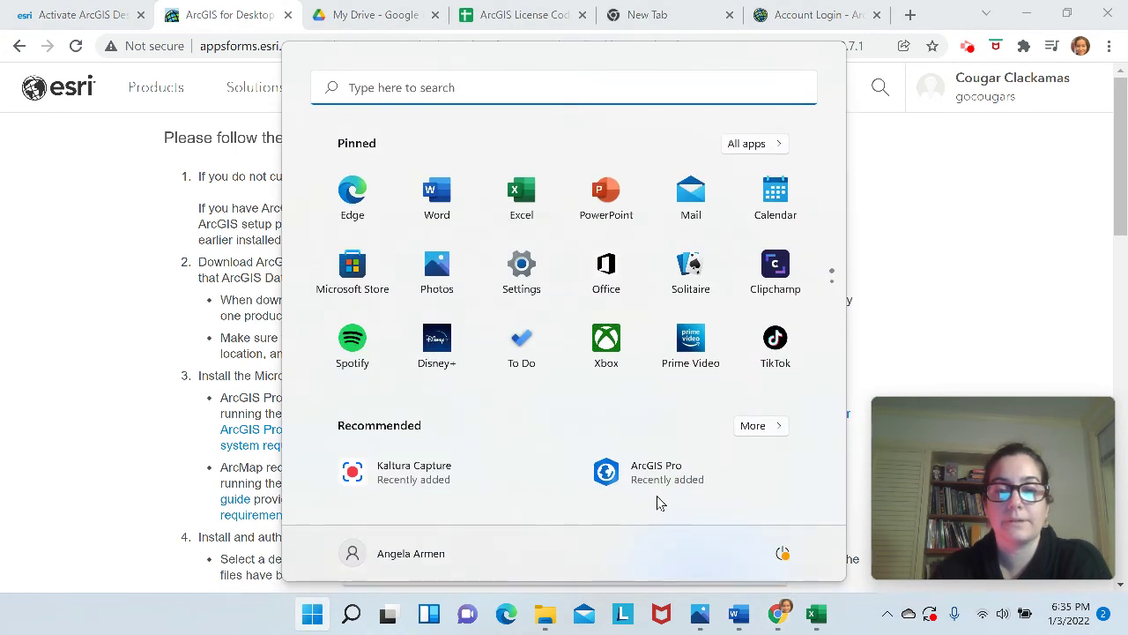
left_click(654, 485)
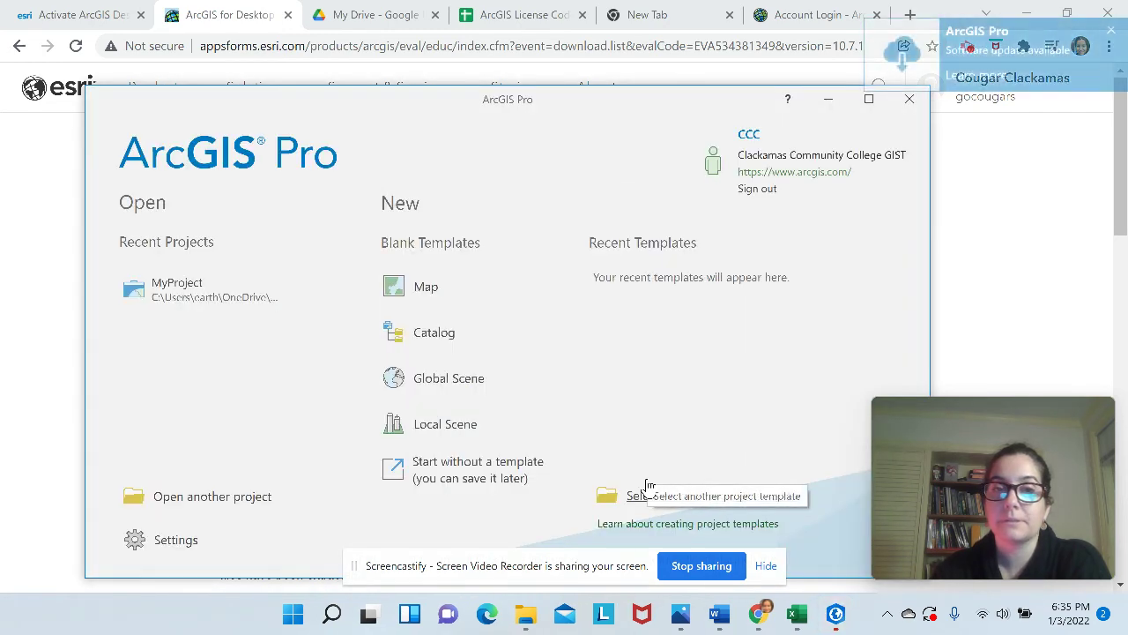
- Sign out of the ArcGIS account, dismiss the licensing and update notifications, and close ArcGIS Pro
left_click(754, 195)
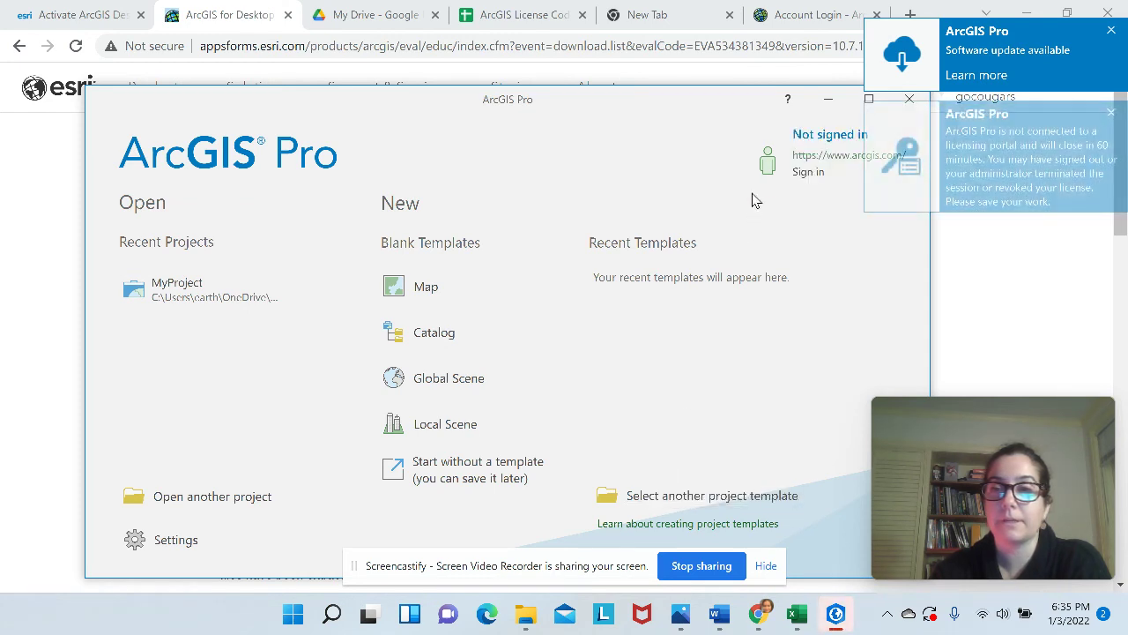
left_click(1111, 115)
left_click(1112, 31)
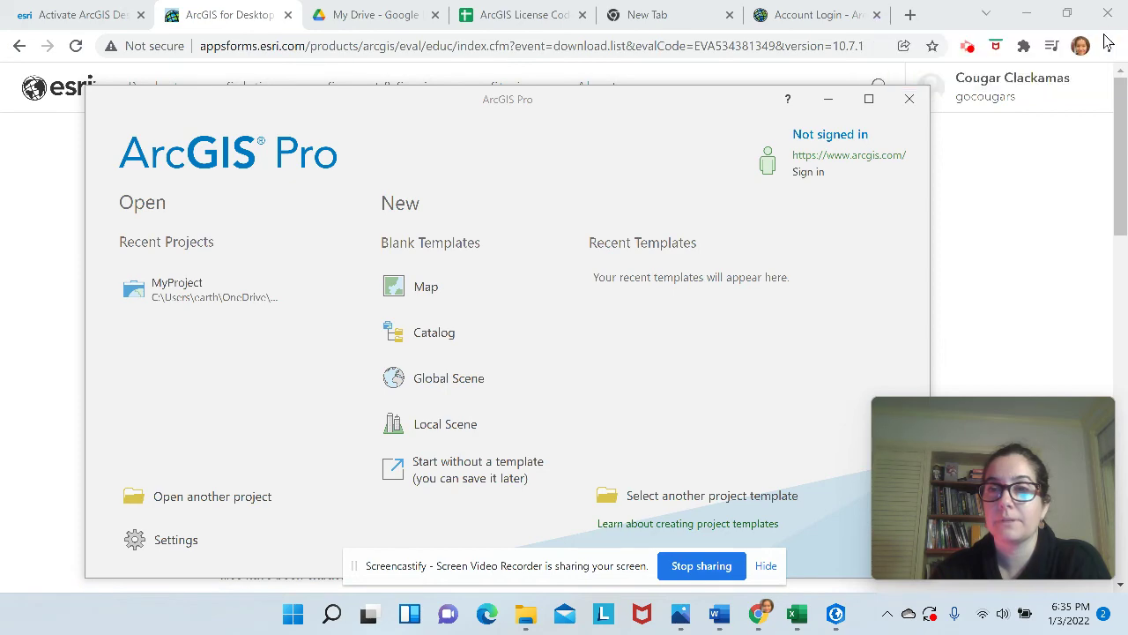
left_click(911, 101)
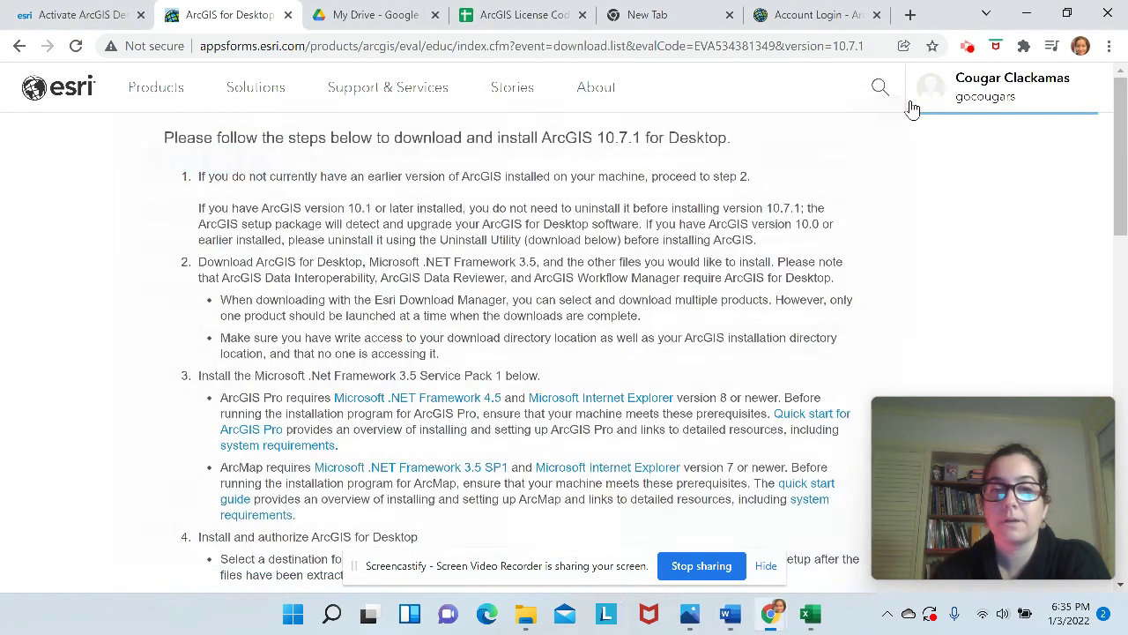
- Relaunch ArcGIS Pro from the Start menu and choose to sign in with an ArcGIS login
left_click(309, 622)
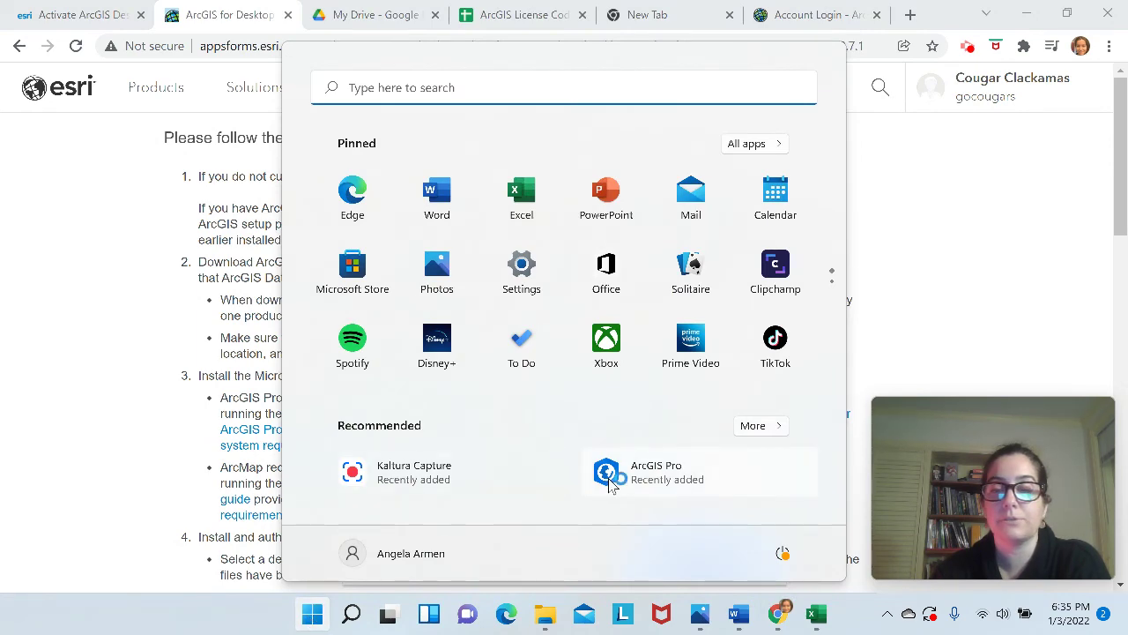
left_click(608, 480)
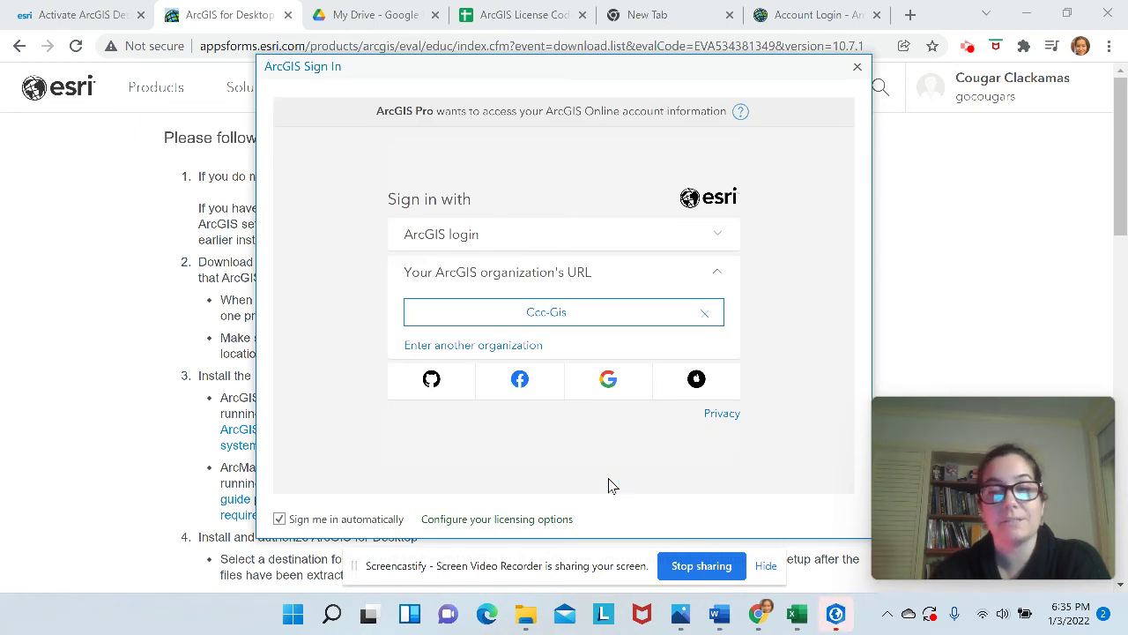
left_click(483, 242)
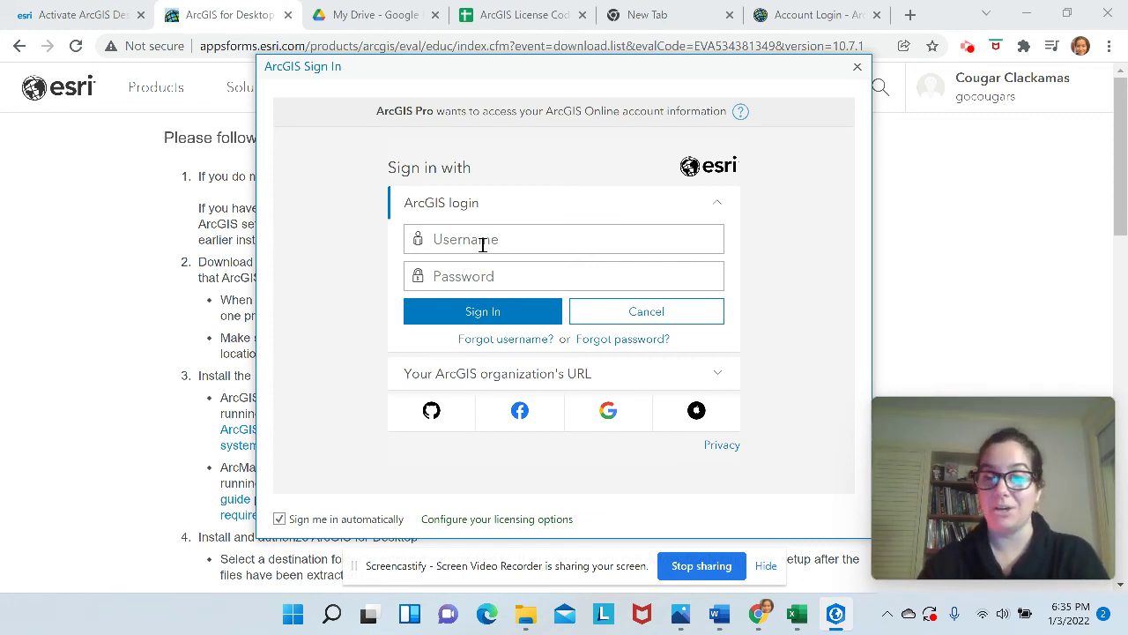
- Enter the account username and password in the sign-in window
left_click(483, 244)
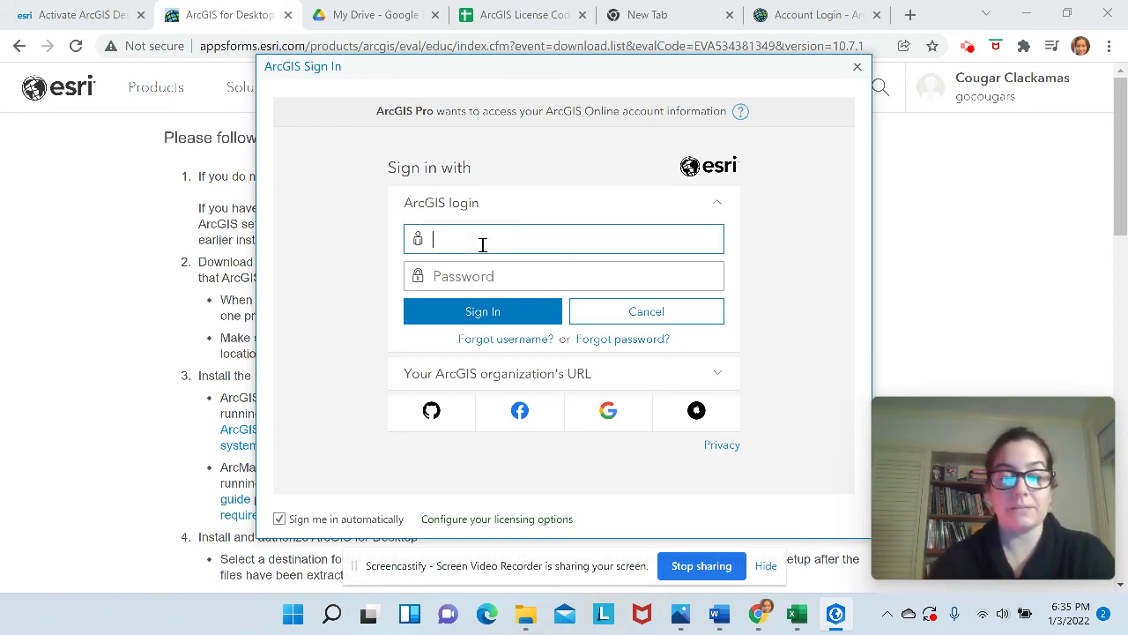
type("gocoug")
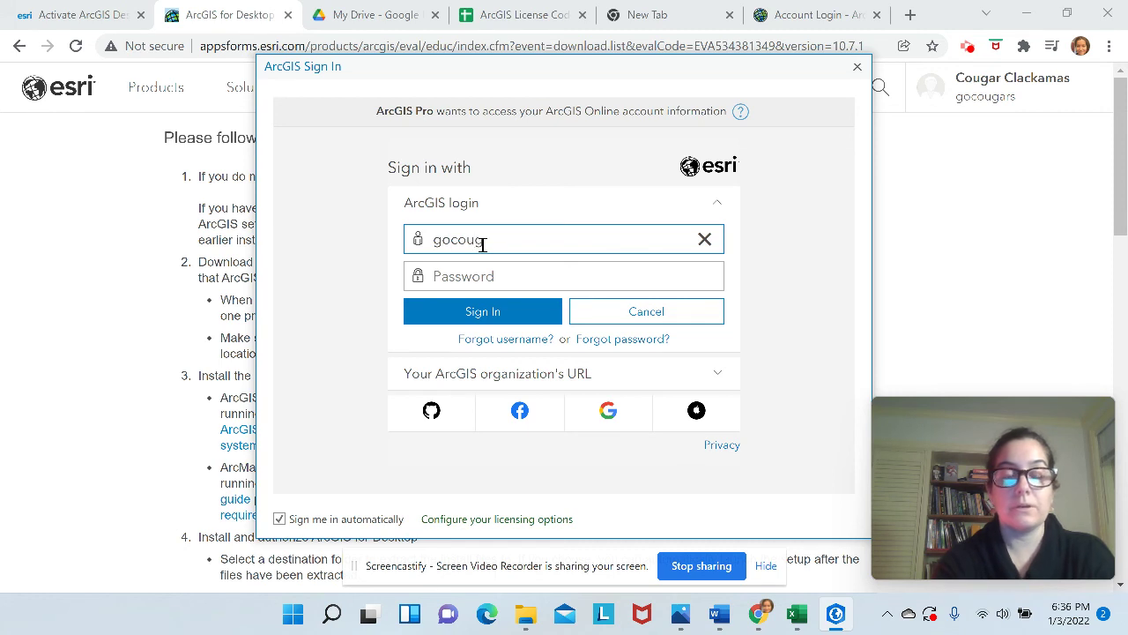
type("ars")
key("Tab")
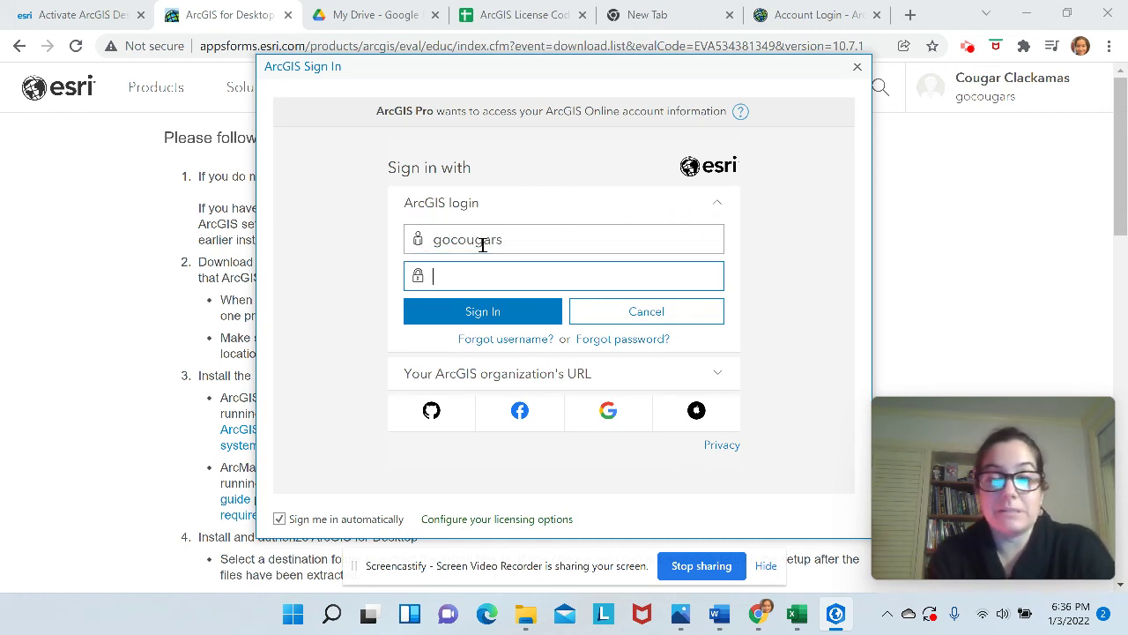
type("•••••••")
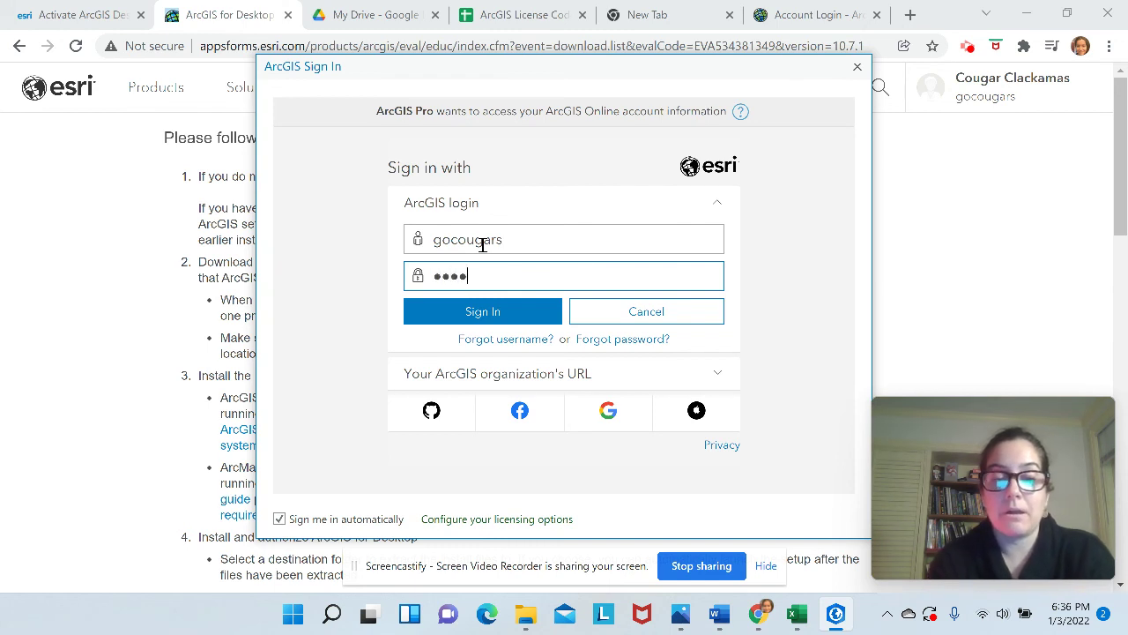
type("••••••")
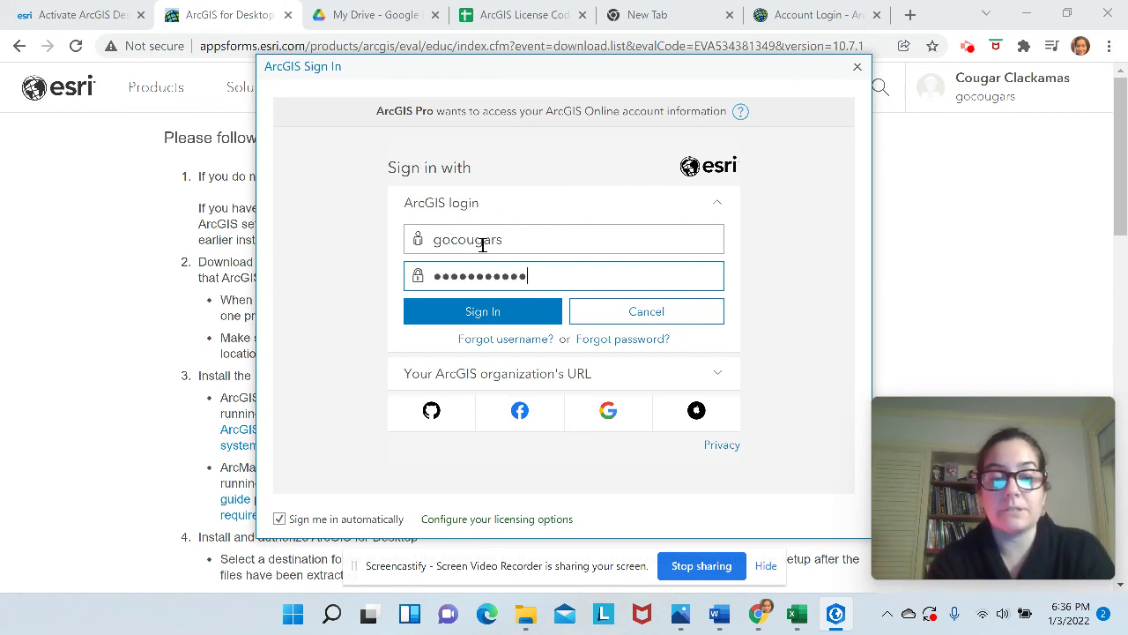
type("•")
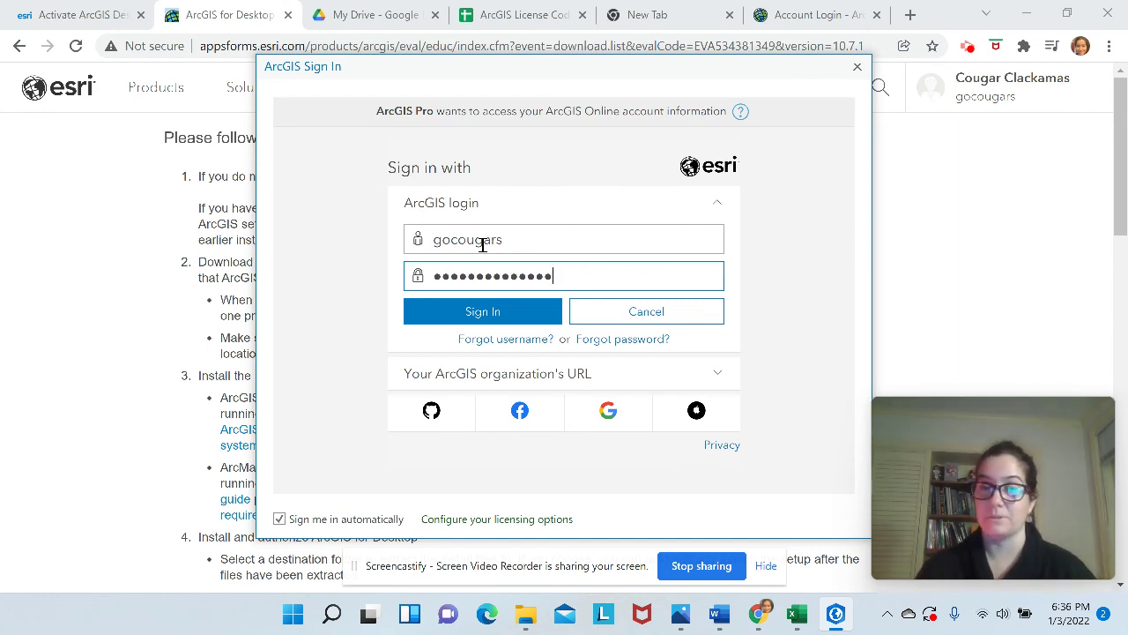
- Submit the ArcGIS login credentials so ArcGIS Pro initializes to its signed-in start page
left_click(483, 319)
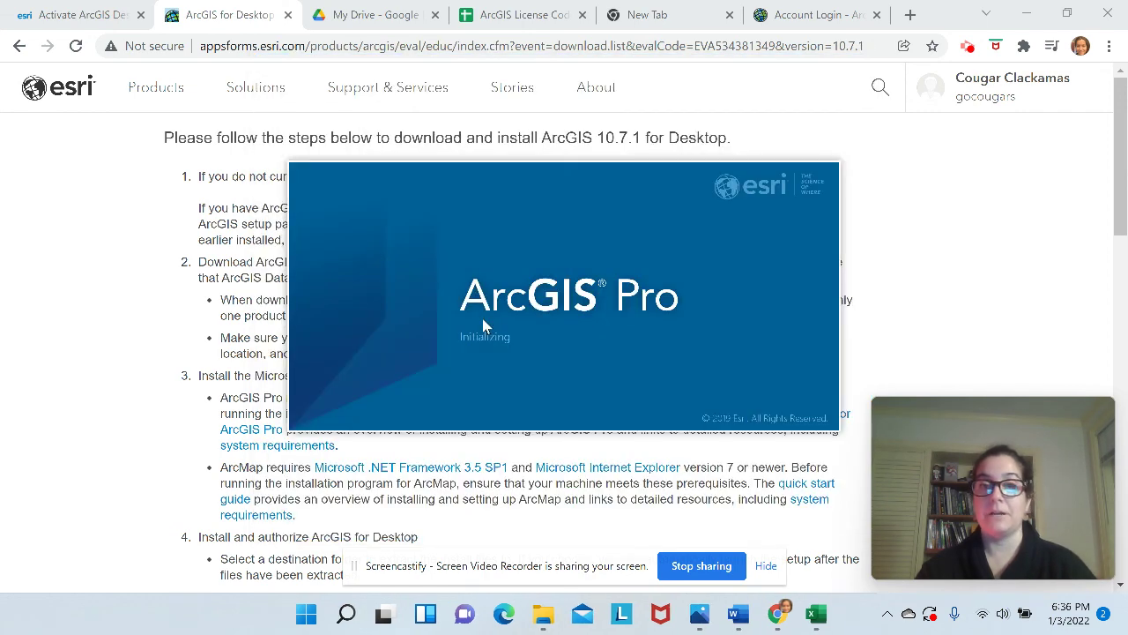